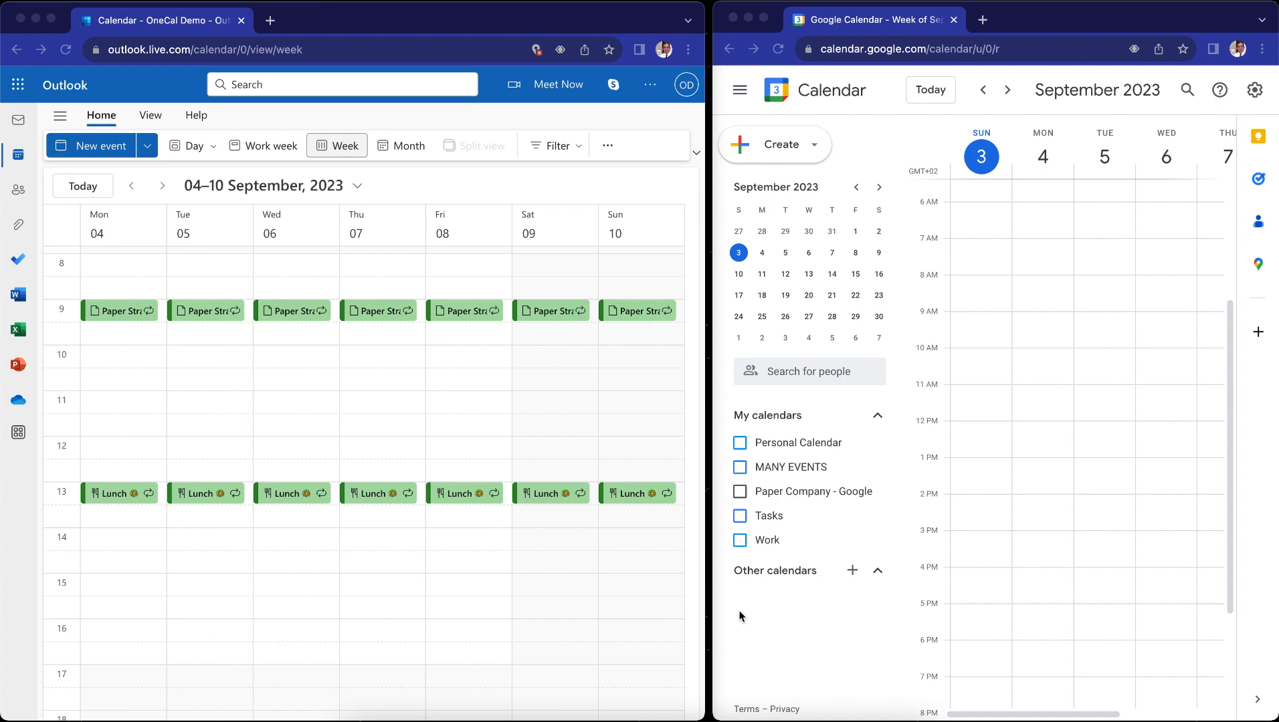
- Reach the Shared calendars settings in Outlook on the web
left_click(651, 89)
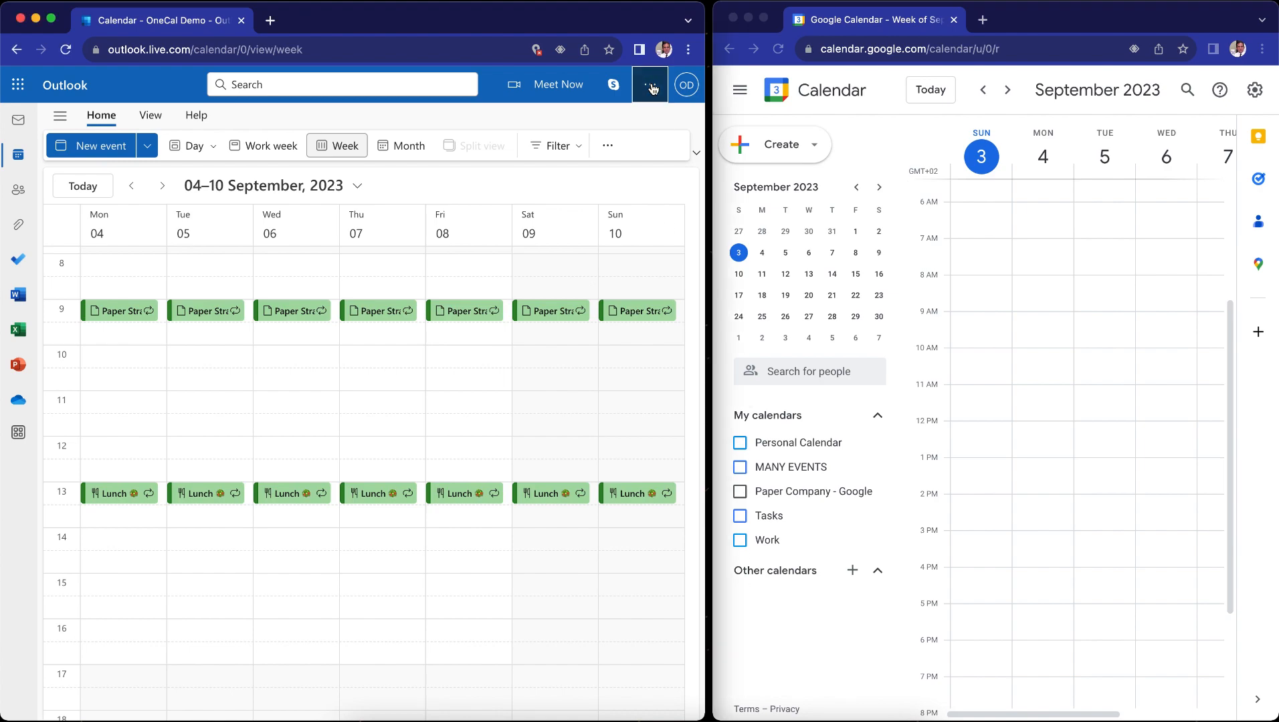
left_click(610, 209)
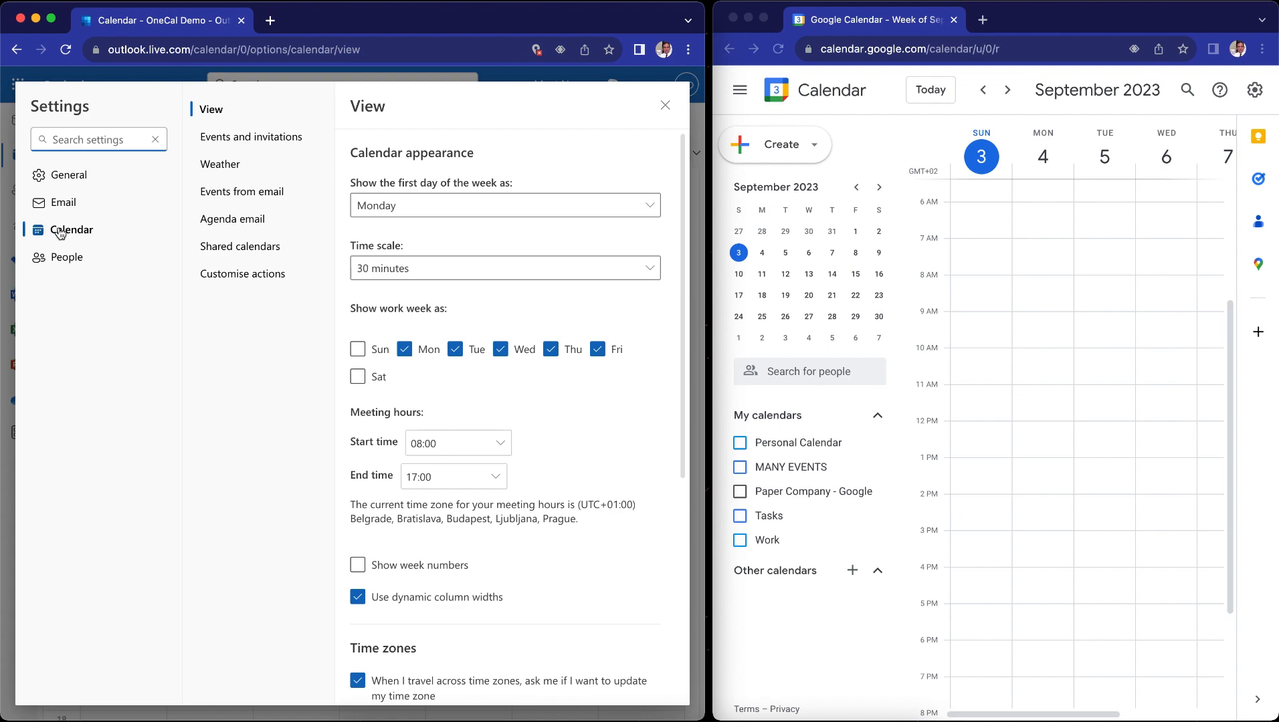
left_click(62, 234)
left_click(228, 249)
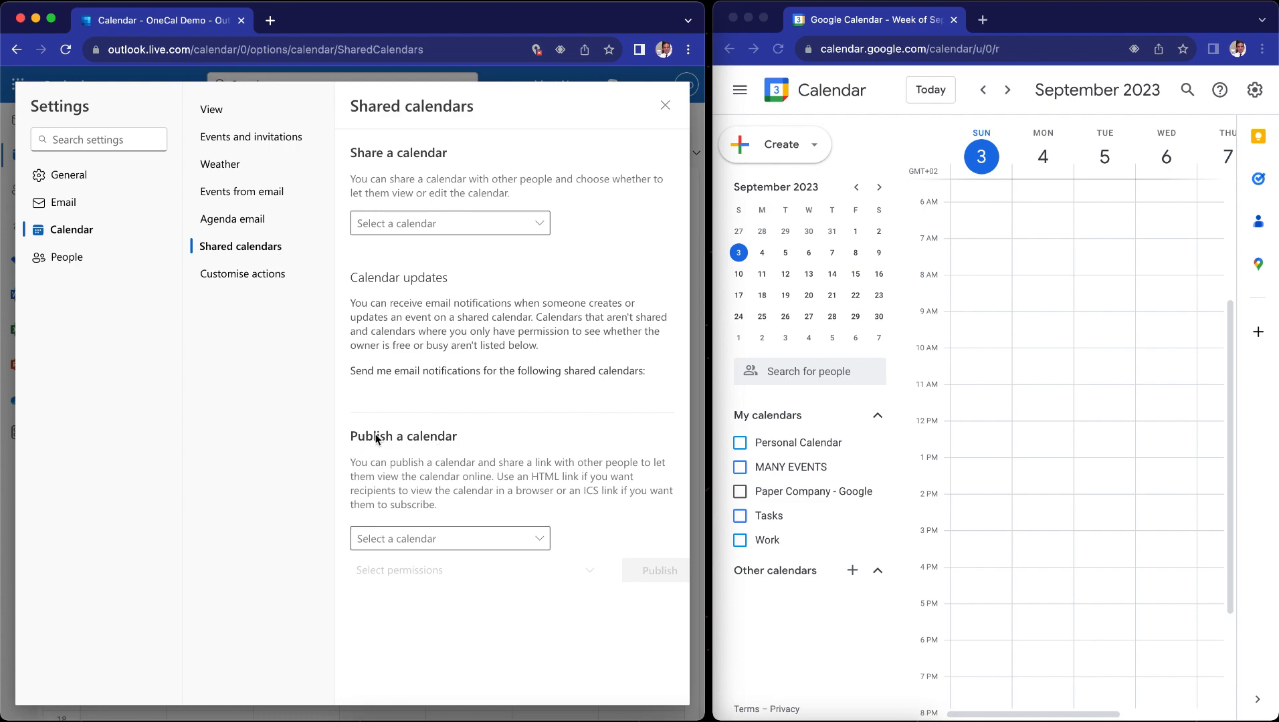
- Publish the Michael Scott Paper Company calendar with Can view all details
left_click(409, 542)
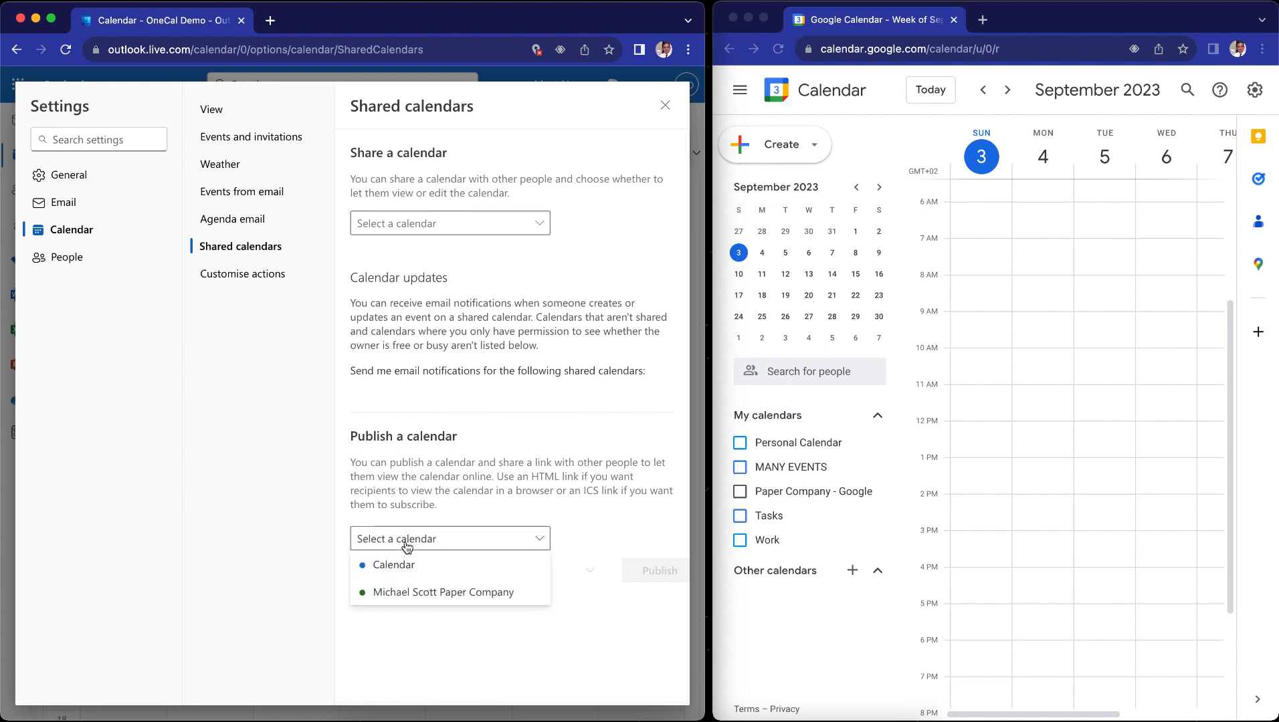
left_click(414, 593)
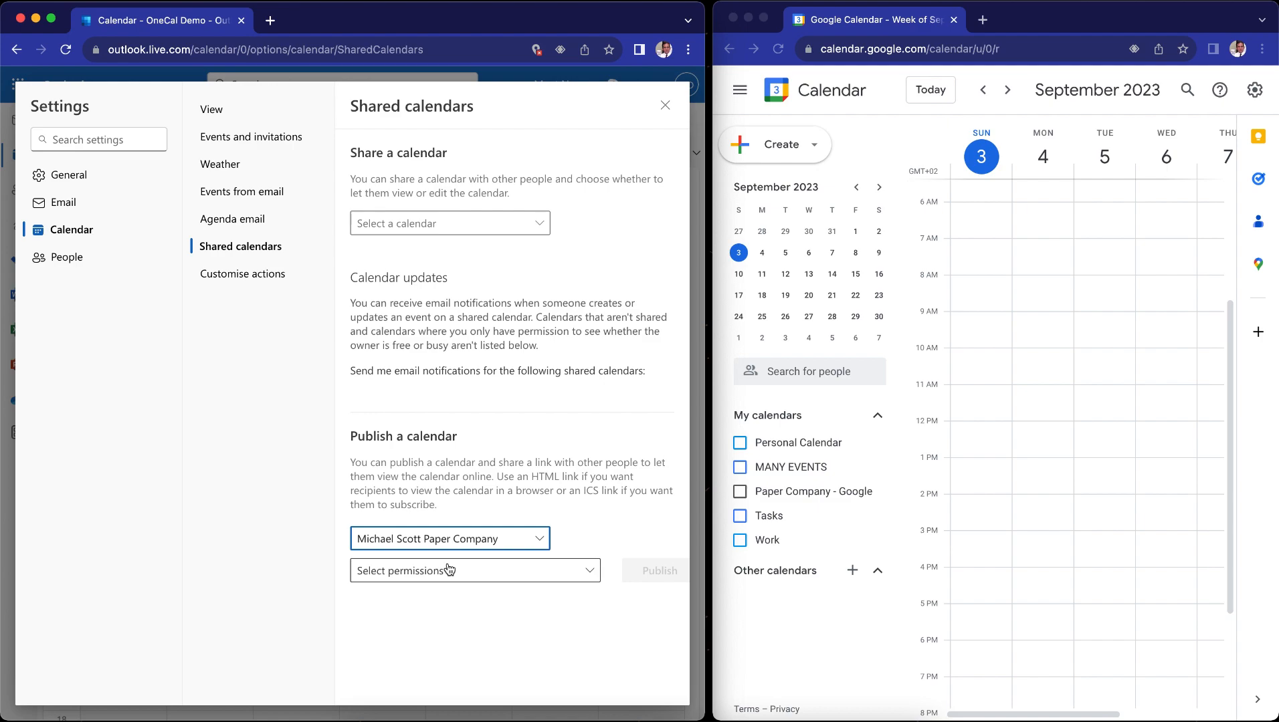
left_click(376, 578)
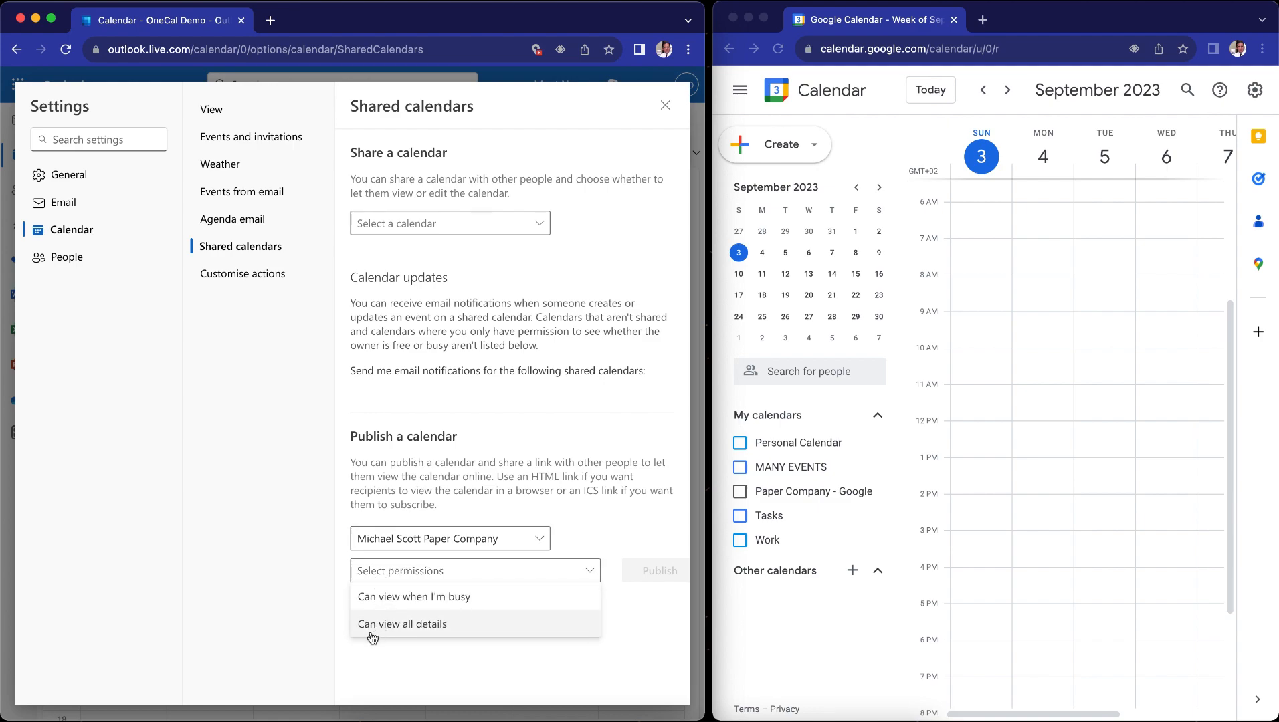
left_click(395, 625)
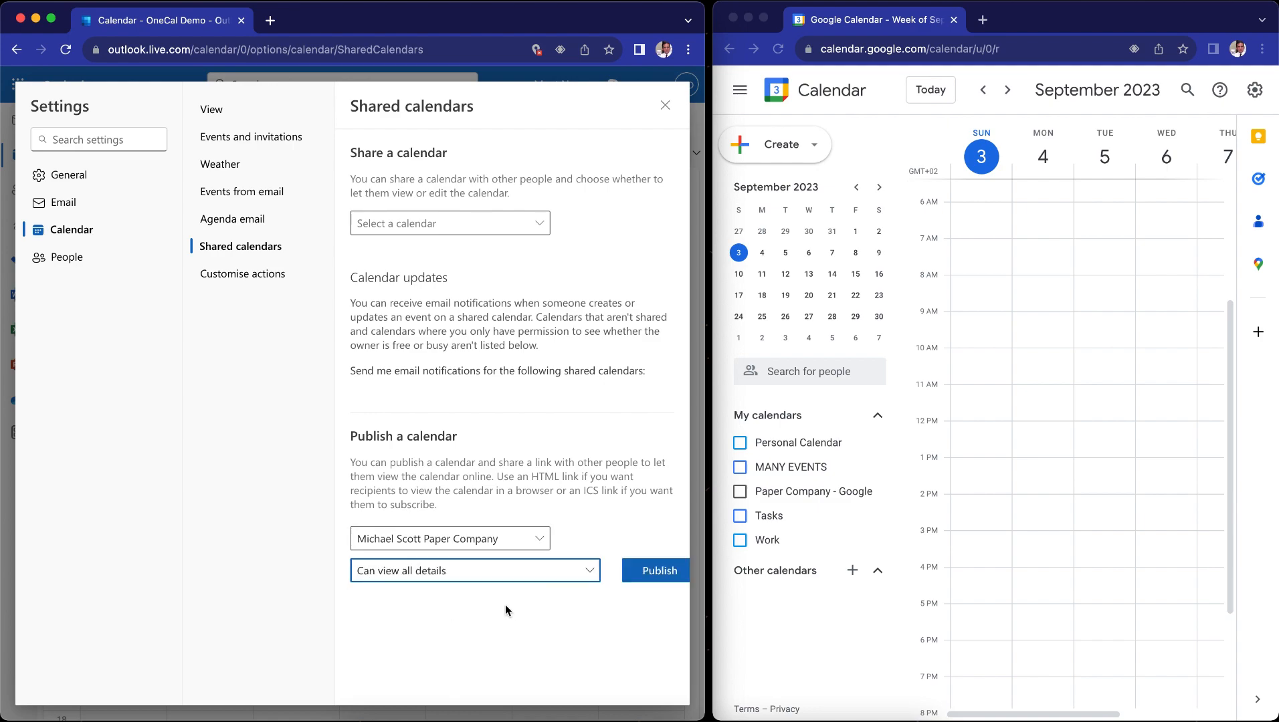
left_click(660, 570)
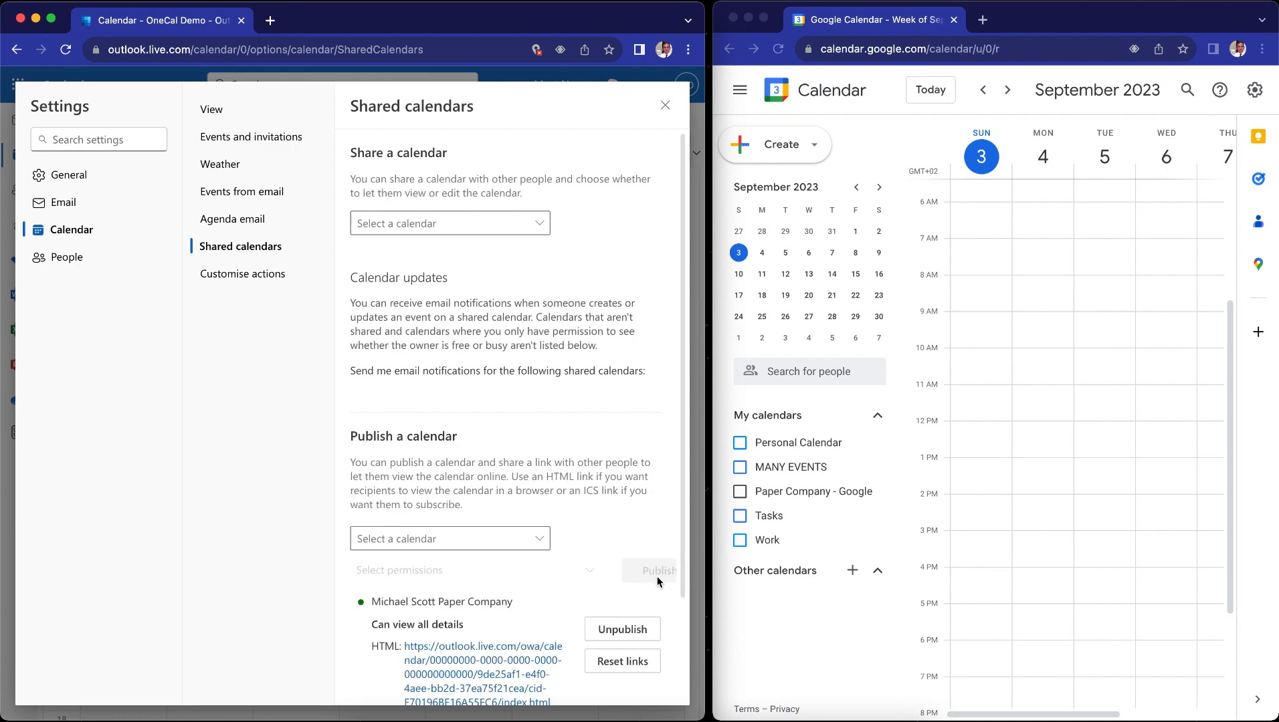
scroll(524, 616, "down", 2)
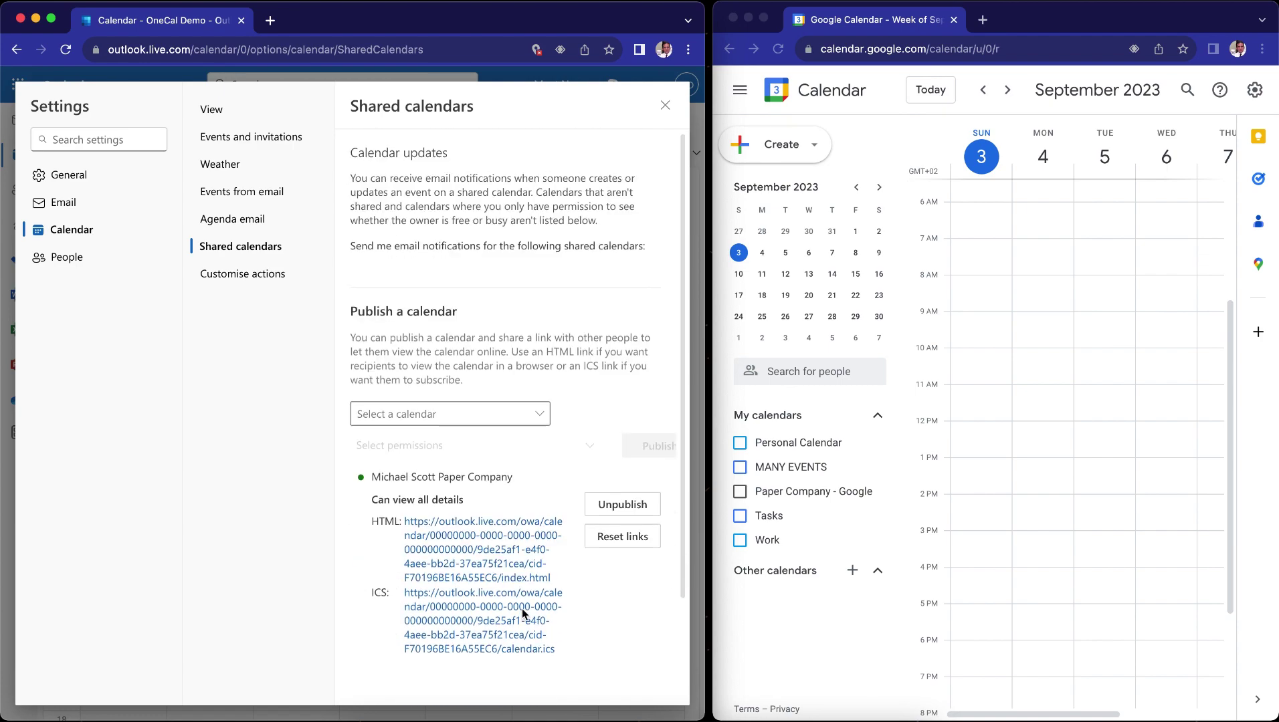
- Copy the published calendar's ICS link and move over to Google Calendar
left_click(442, 605)
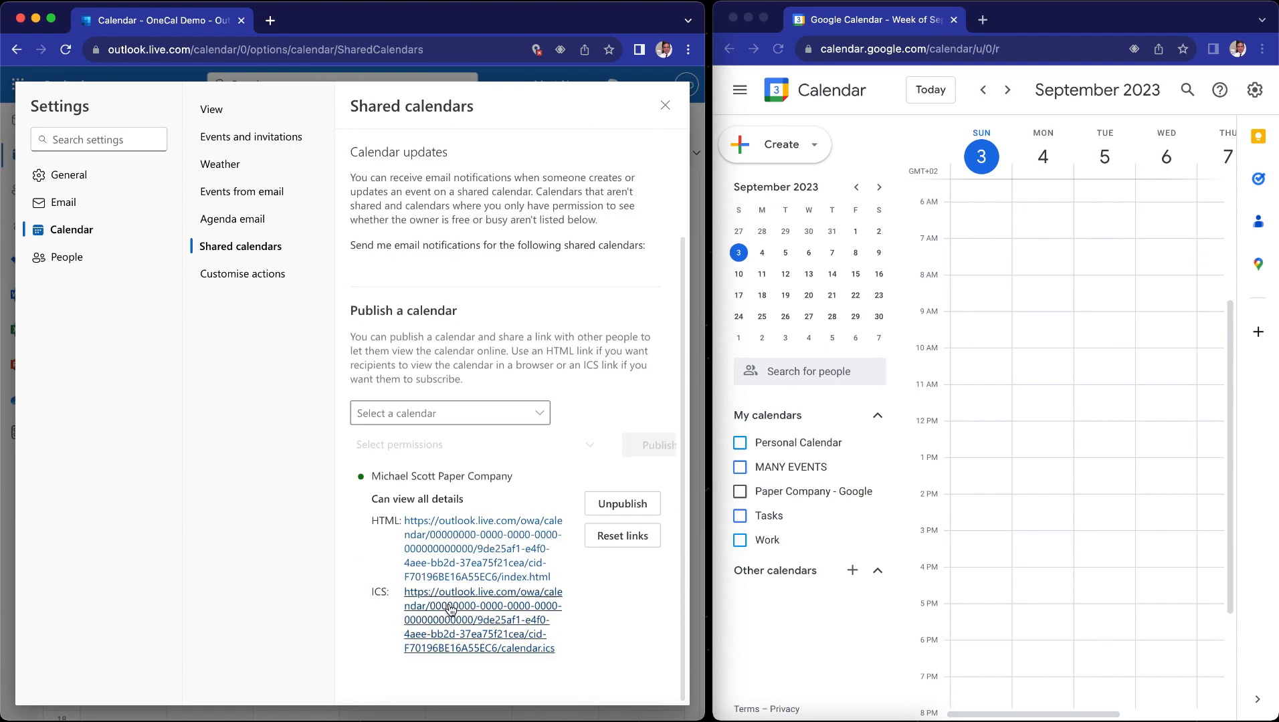
left_click(502, 629)
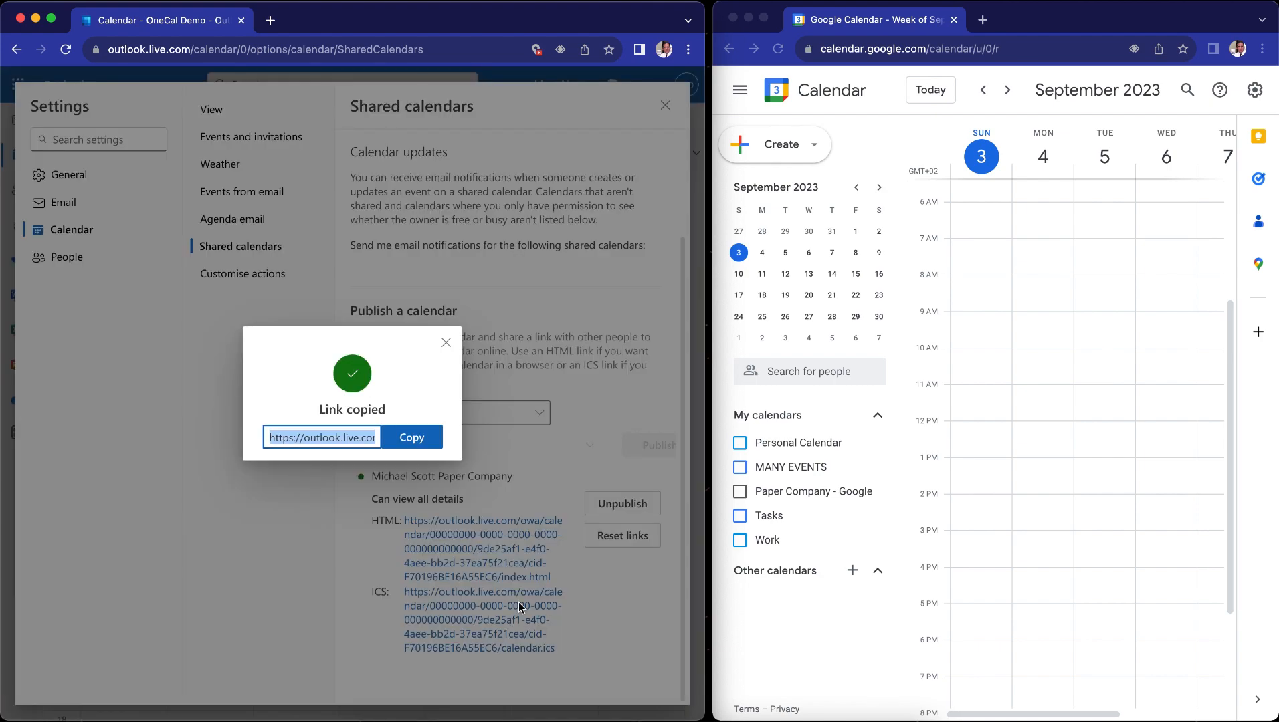
left_click(409, 446)
left_click(446, 342)
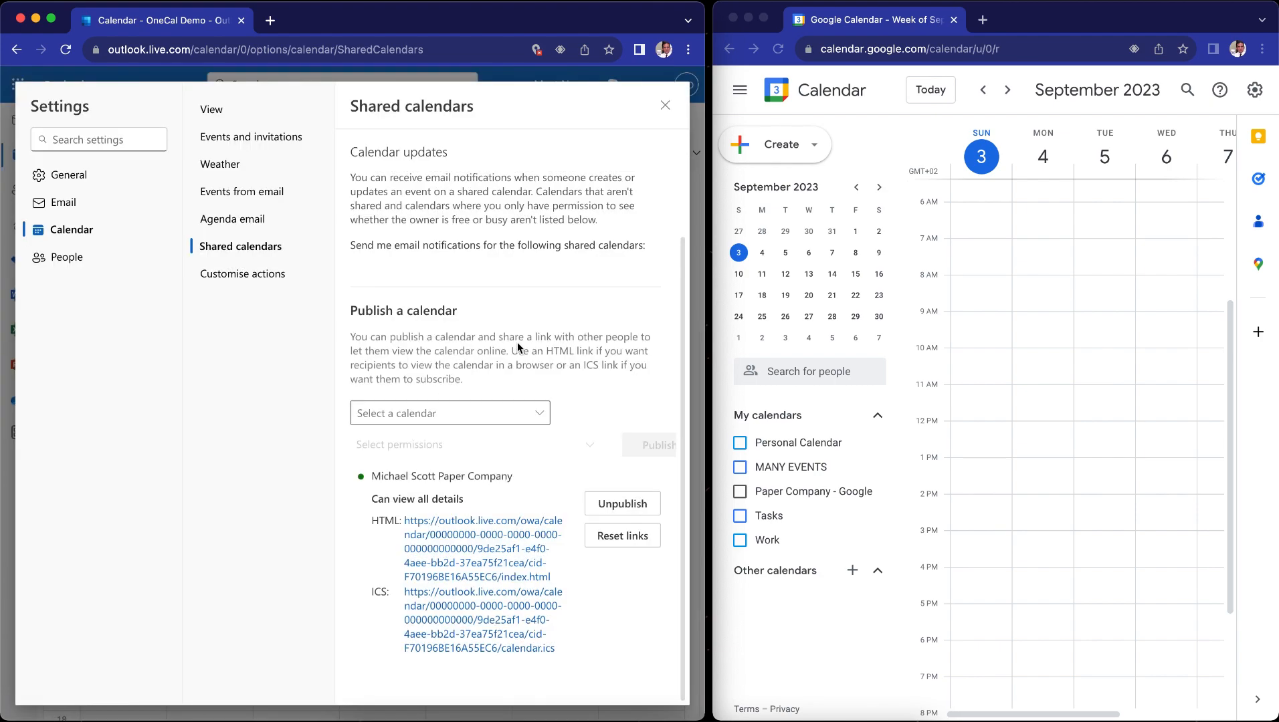
left_click(886, 130)
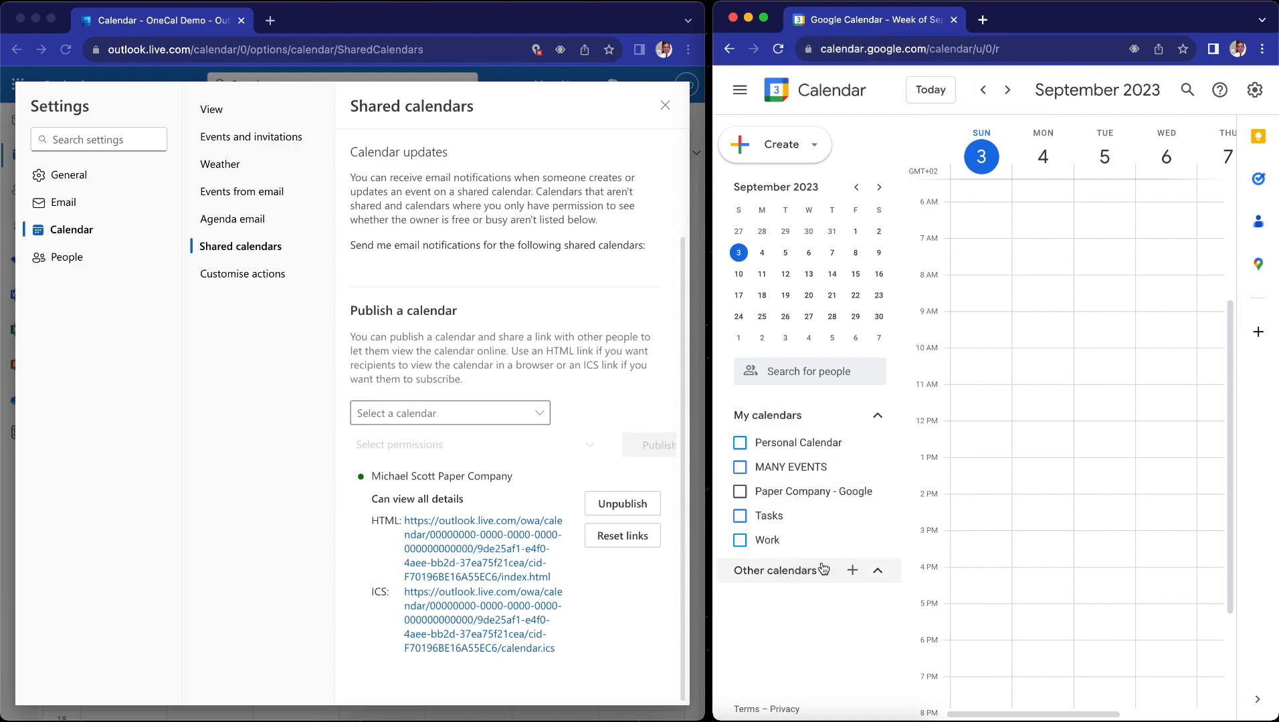
- Subscribe Google Calendar to the pasted Outlook ICS link via From URL
left_click(852, 570)
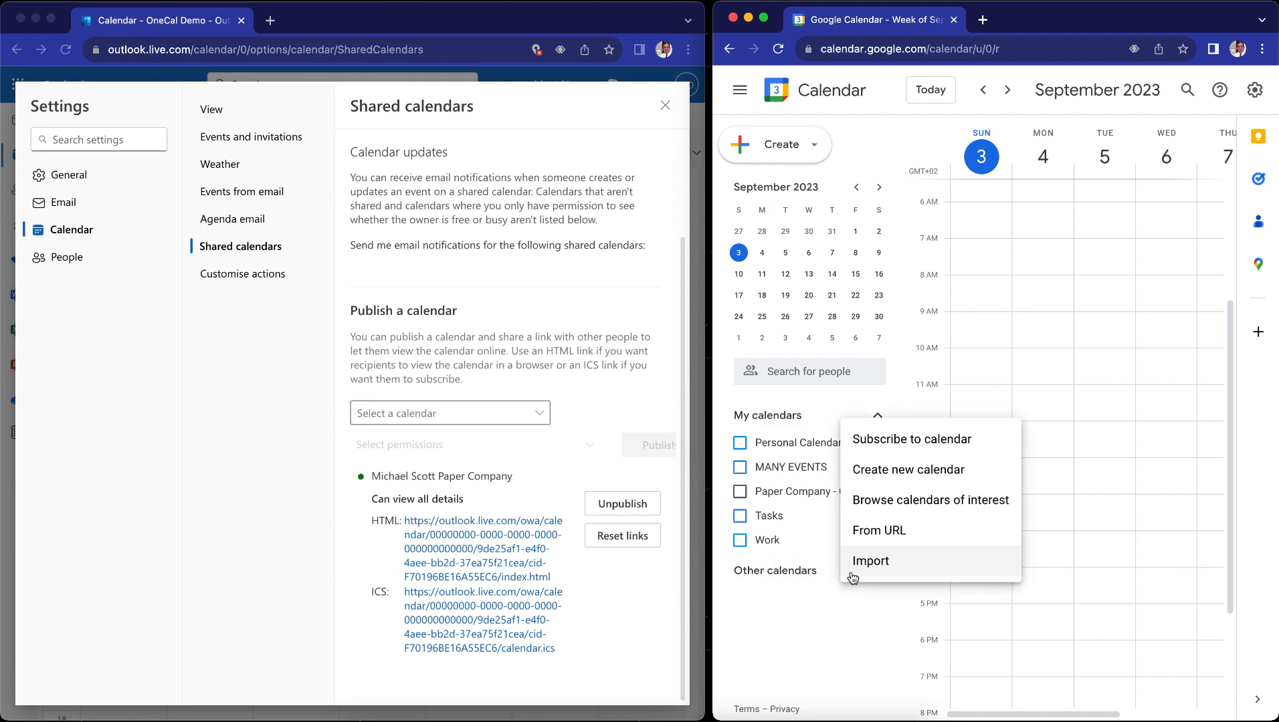
left_click(884, 536)
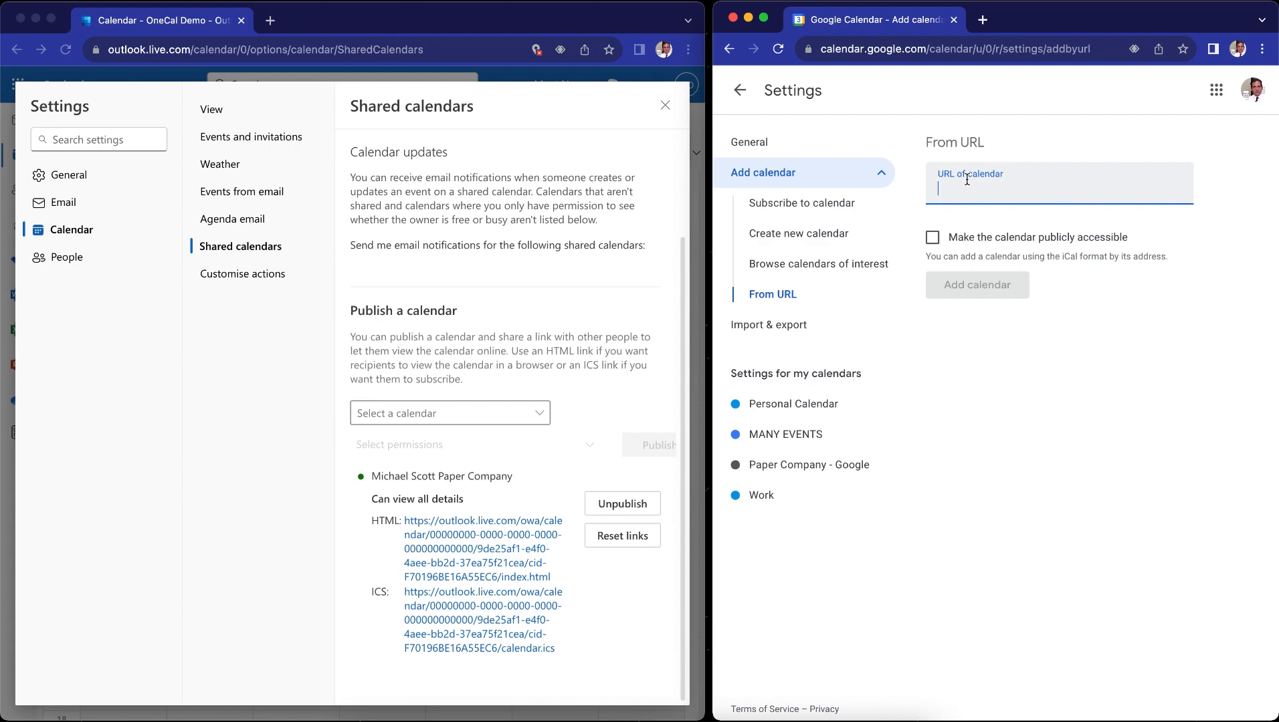
key("super+v")
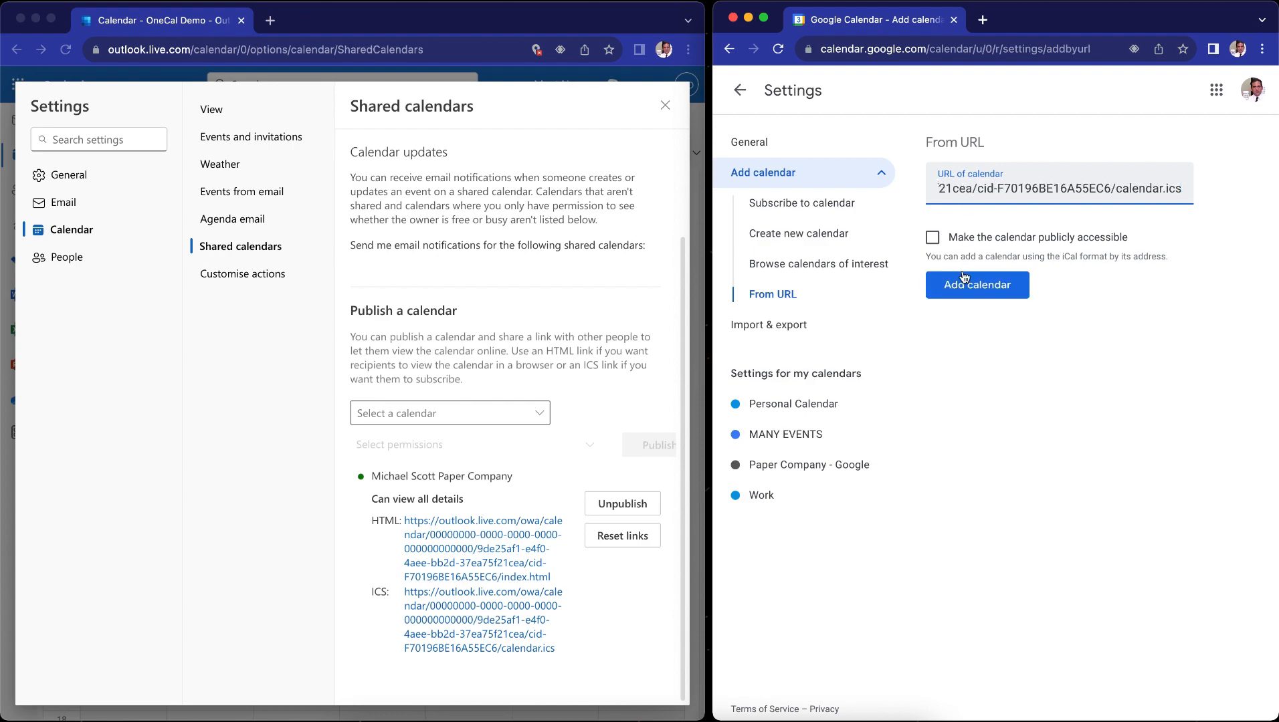
left_click(975, 284)
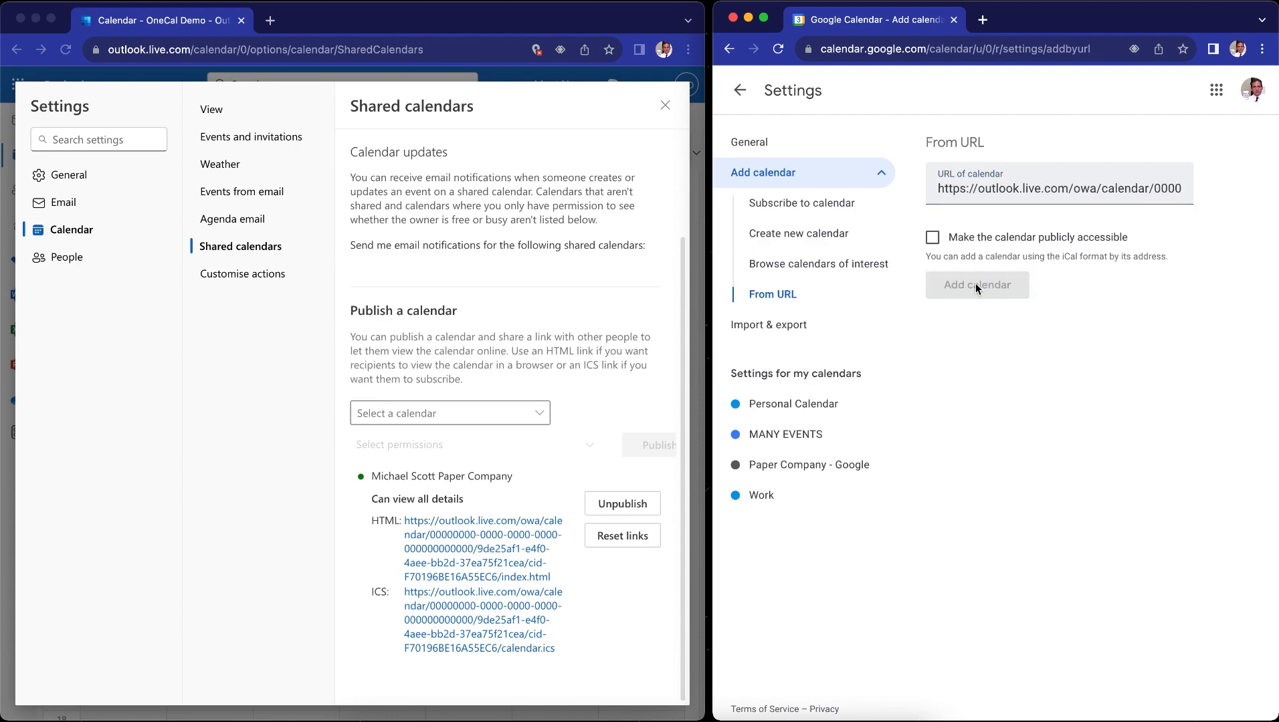
- Close Outlook's Settings dialog and return to Google Calendar
left_click(666, 109)
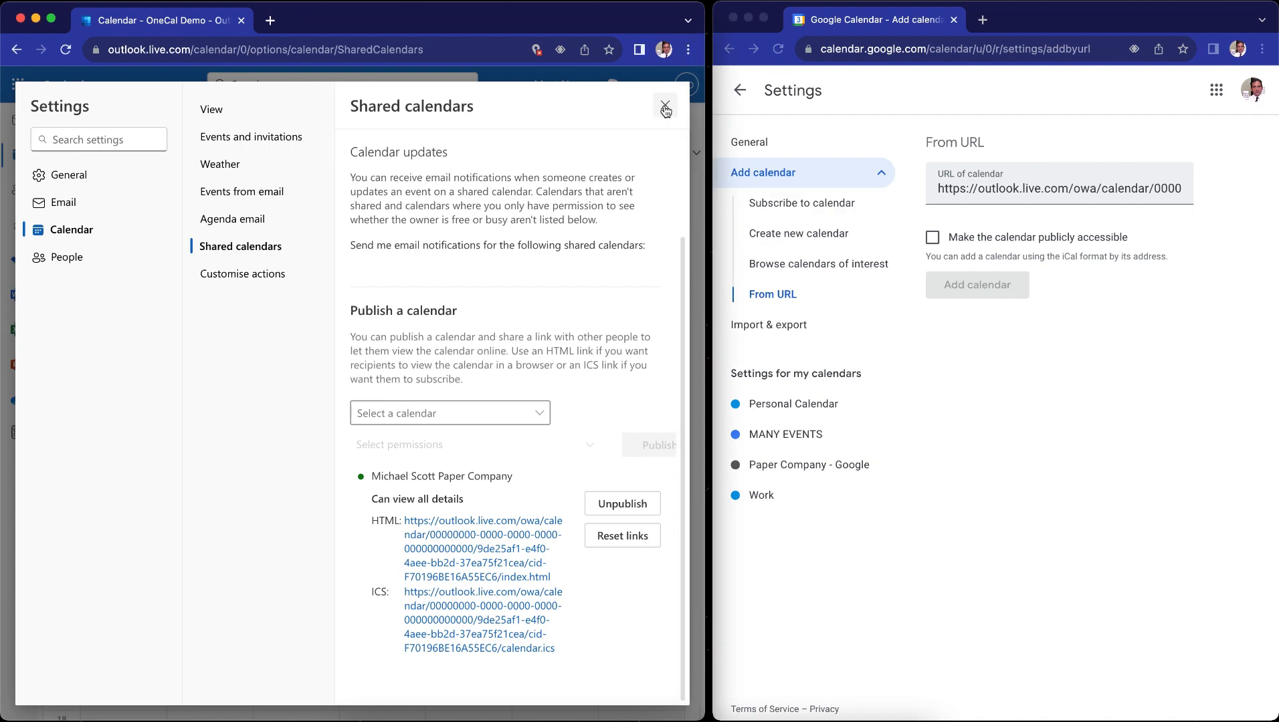
left_click(665, 109)
left_click(816, 176)
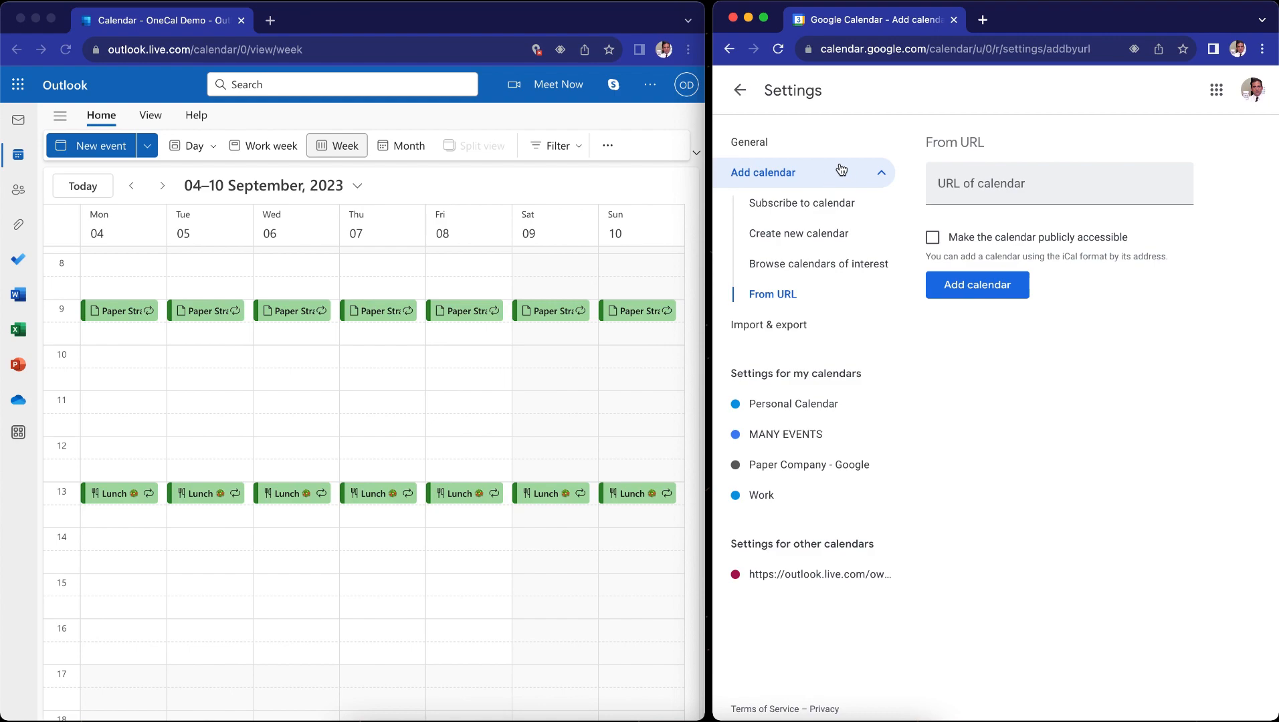
- Go back from Settings to the Google Calendar week view
left_click(741, 87)
scroll(1014, 424, "up", 1)
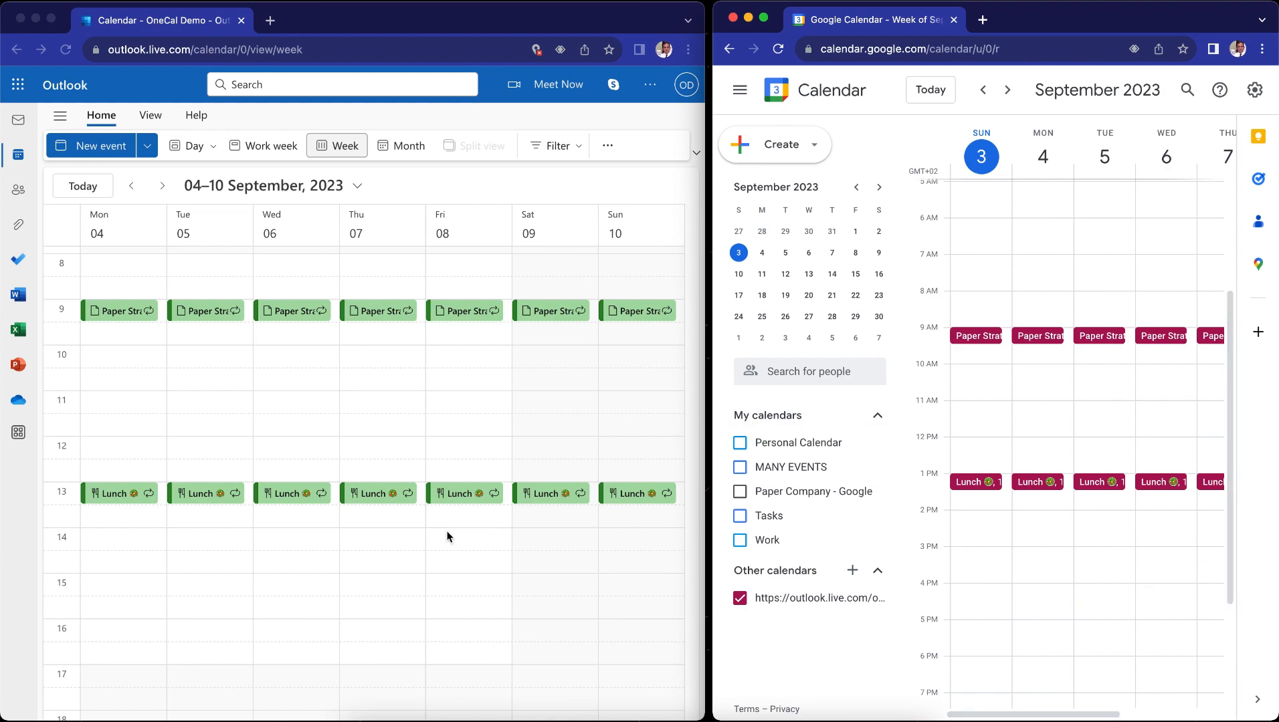
- Create an Outlook Meeting event on Wednesday at 14:00 and save it
left_click(283, 531)
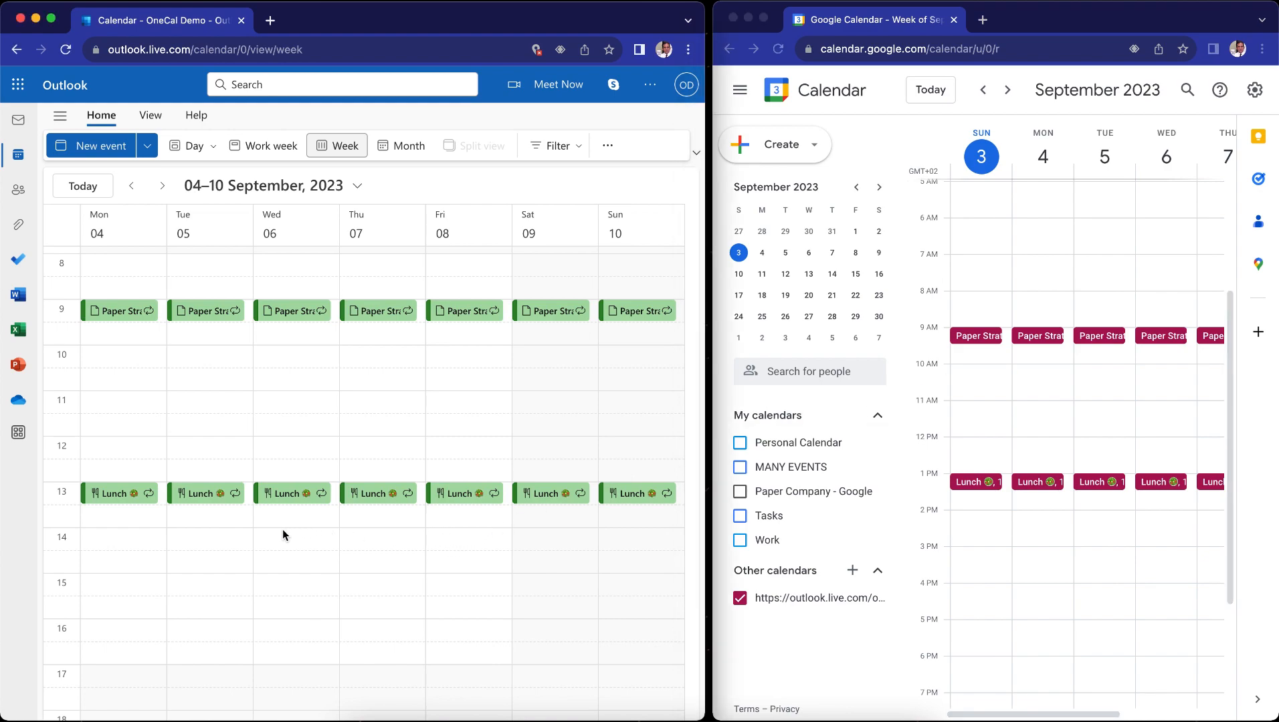
left_click(283, 535)
type("Outlook ")
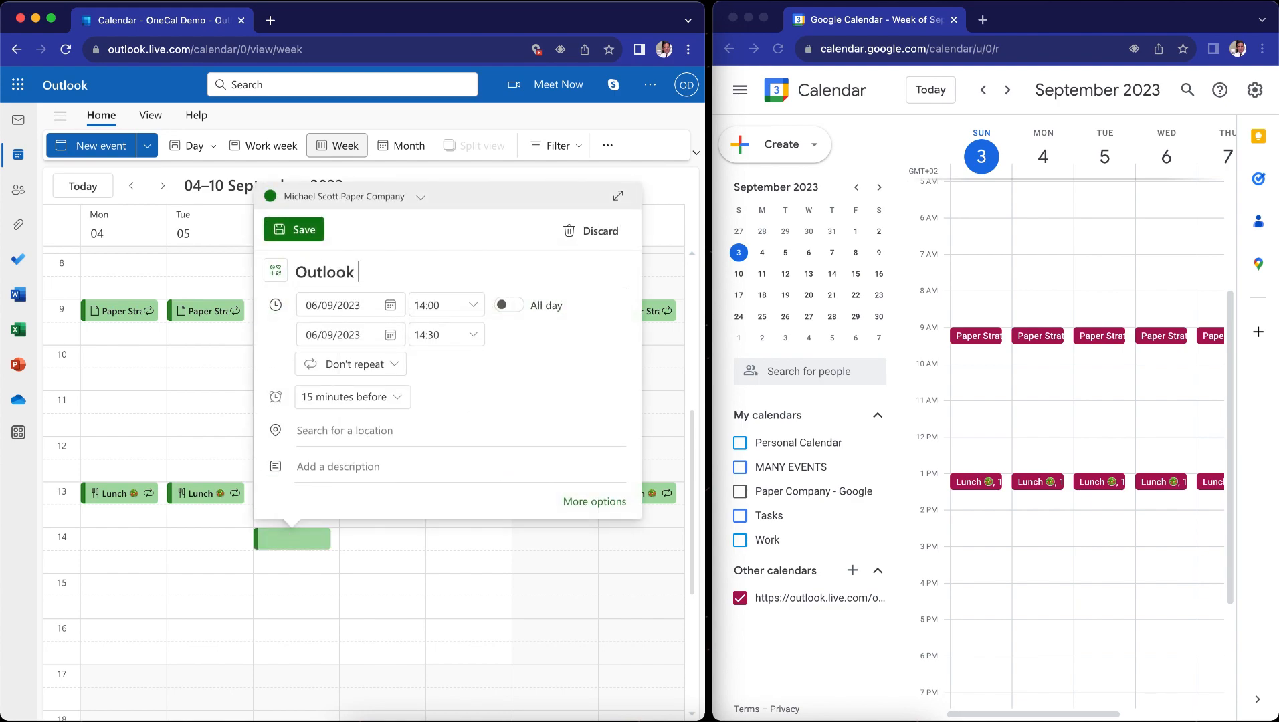
type("Meeting")
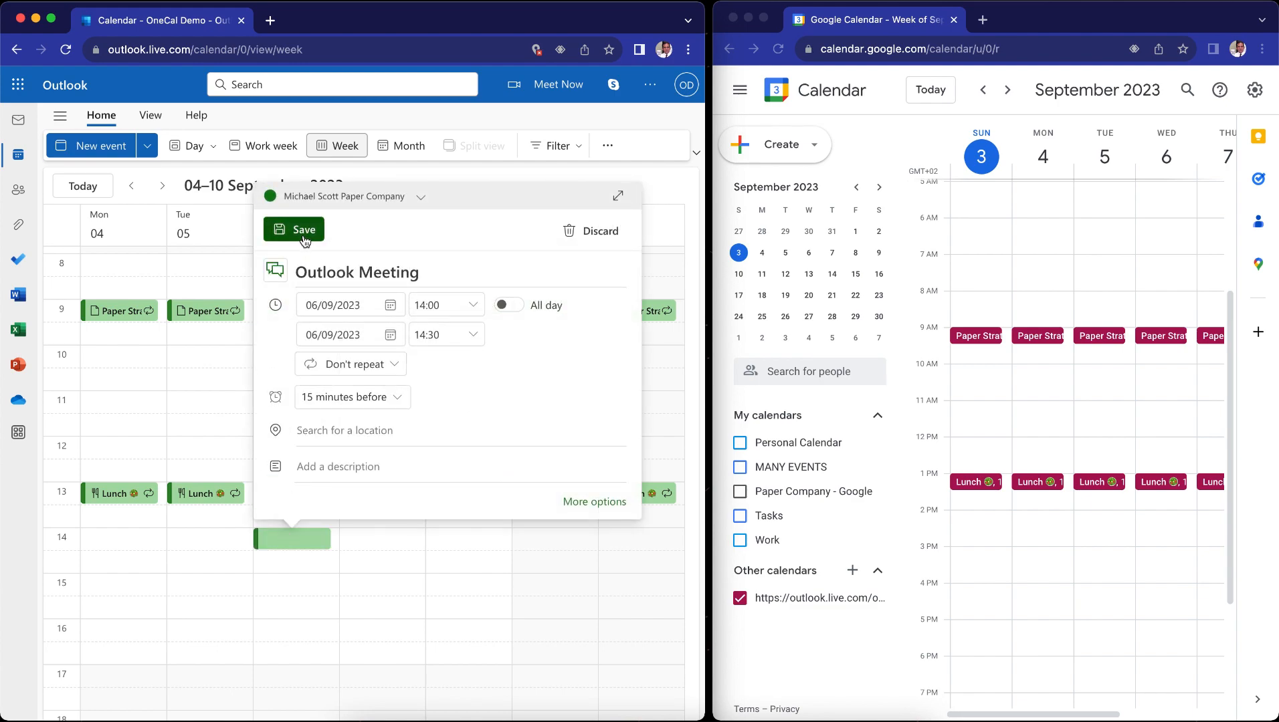
left_click(305, 237)
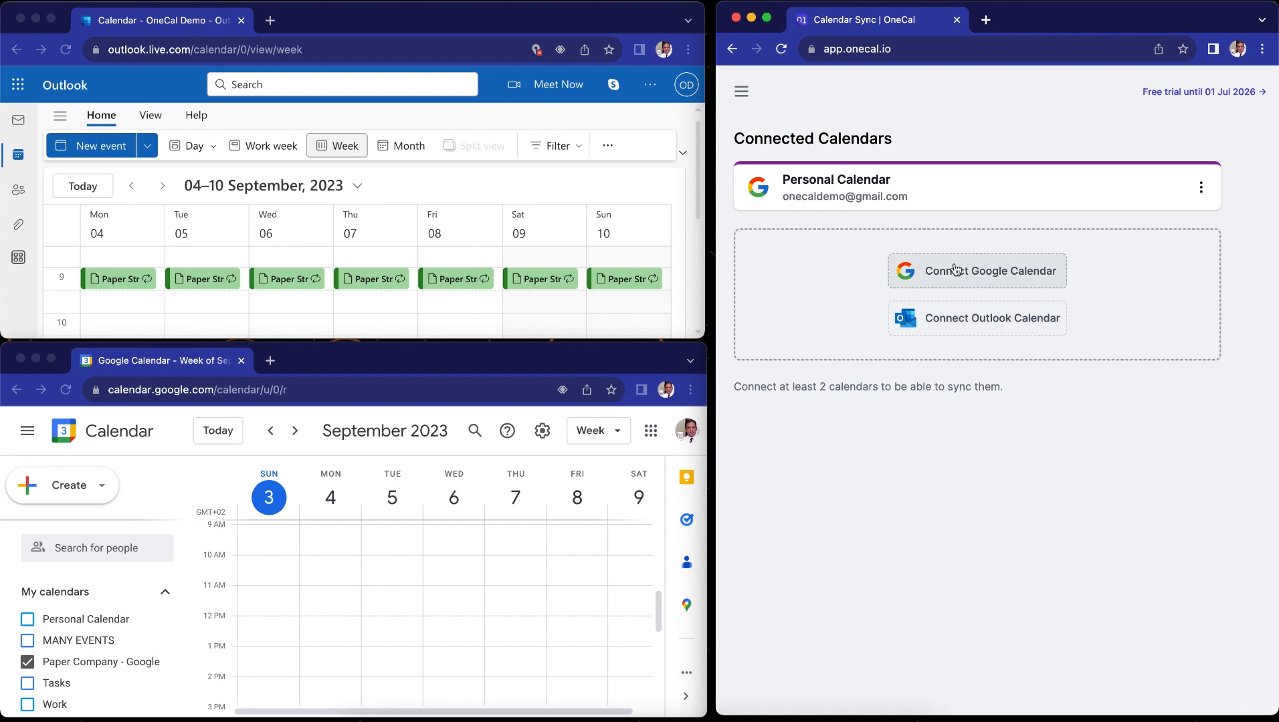
- Connect the Google account, importing only Paper Company - Google
left_click(982, 275)
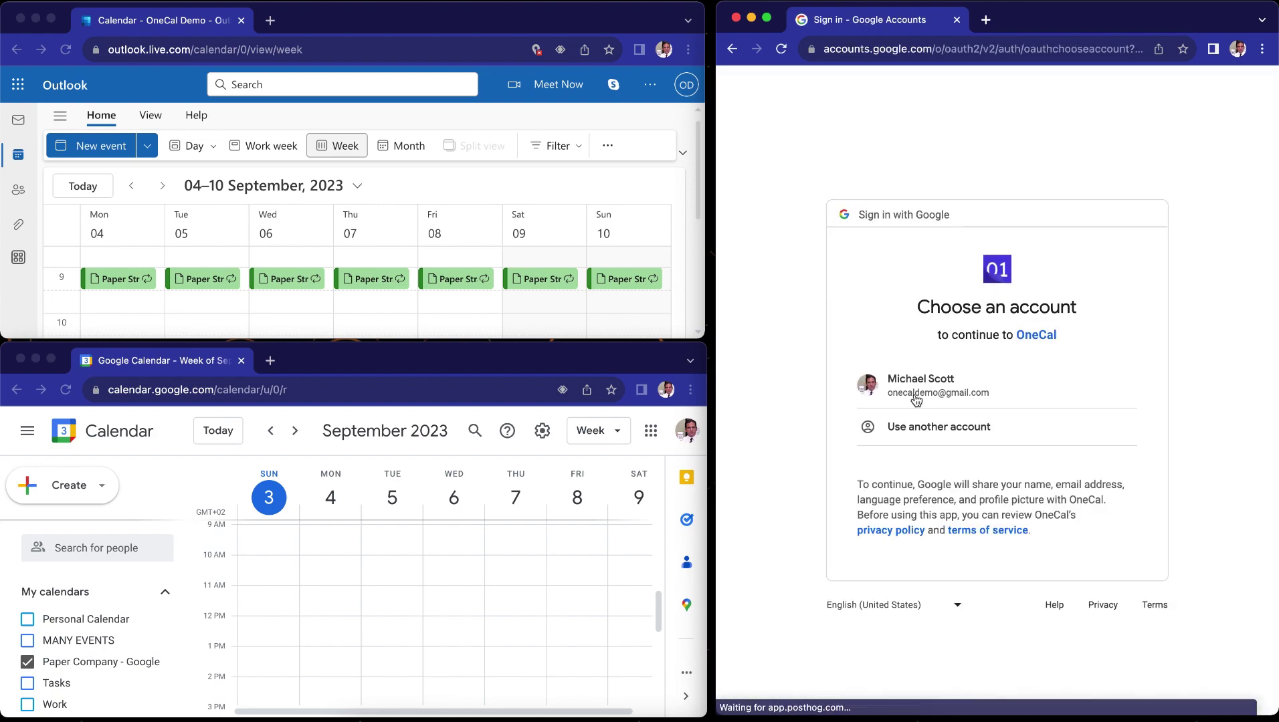
left_click(915, 397)
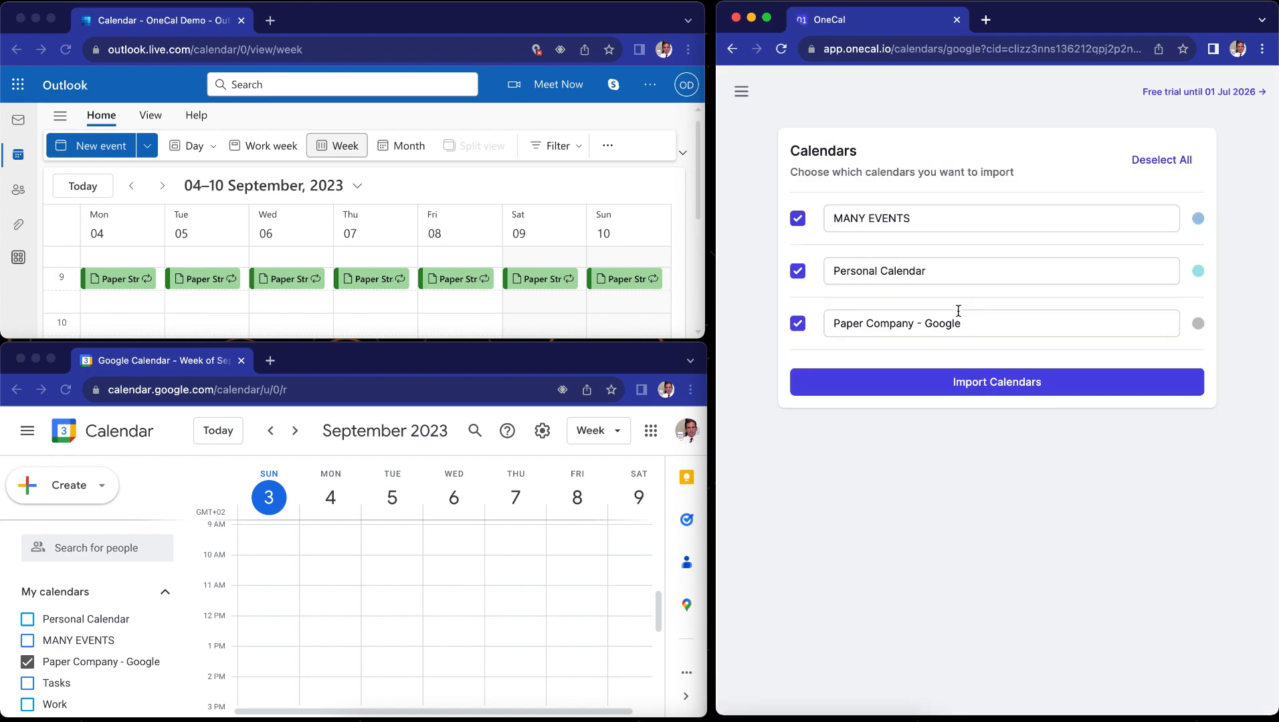
left_click(797, 217)
left_click(797, 270)
left_click(923, 391)
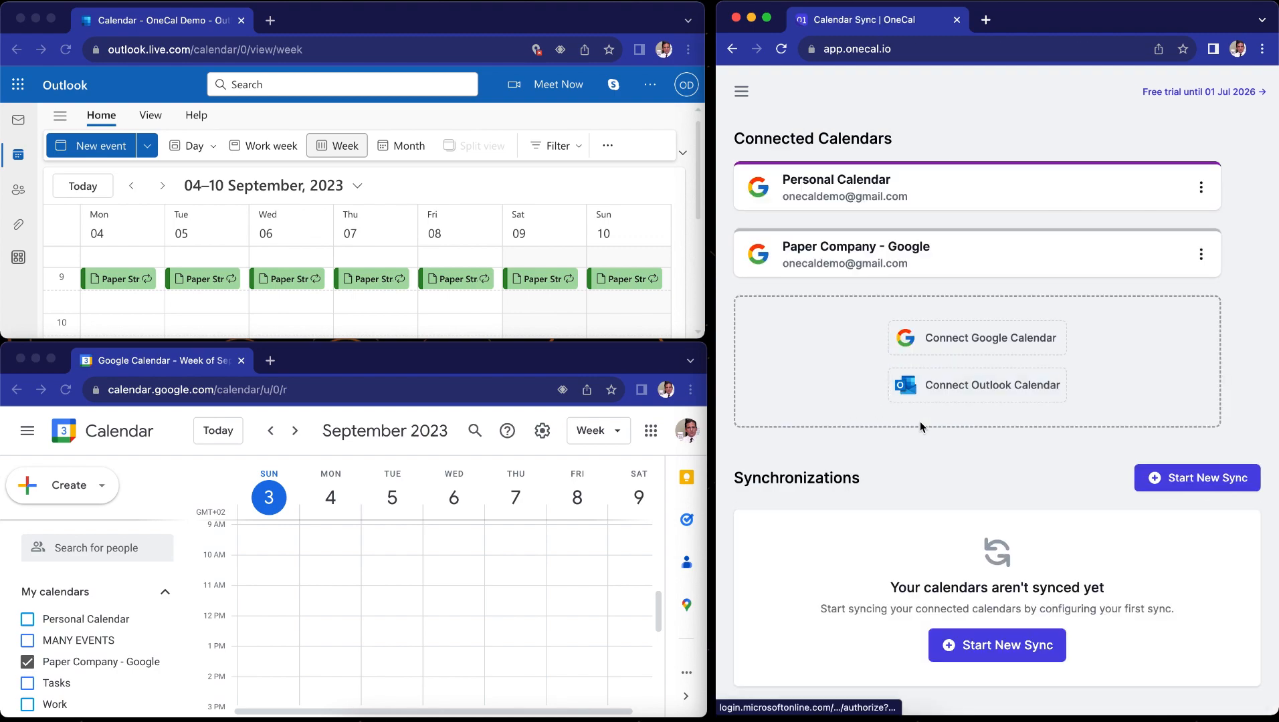
- Connect the Outlook account, importing only its Paper Company calendar
left_click(968, 388)
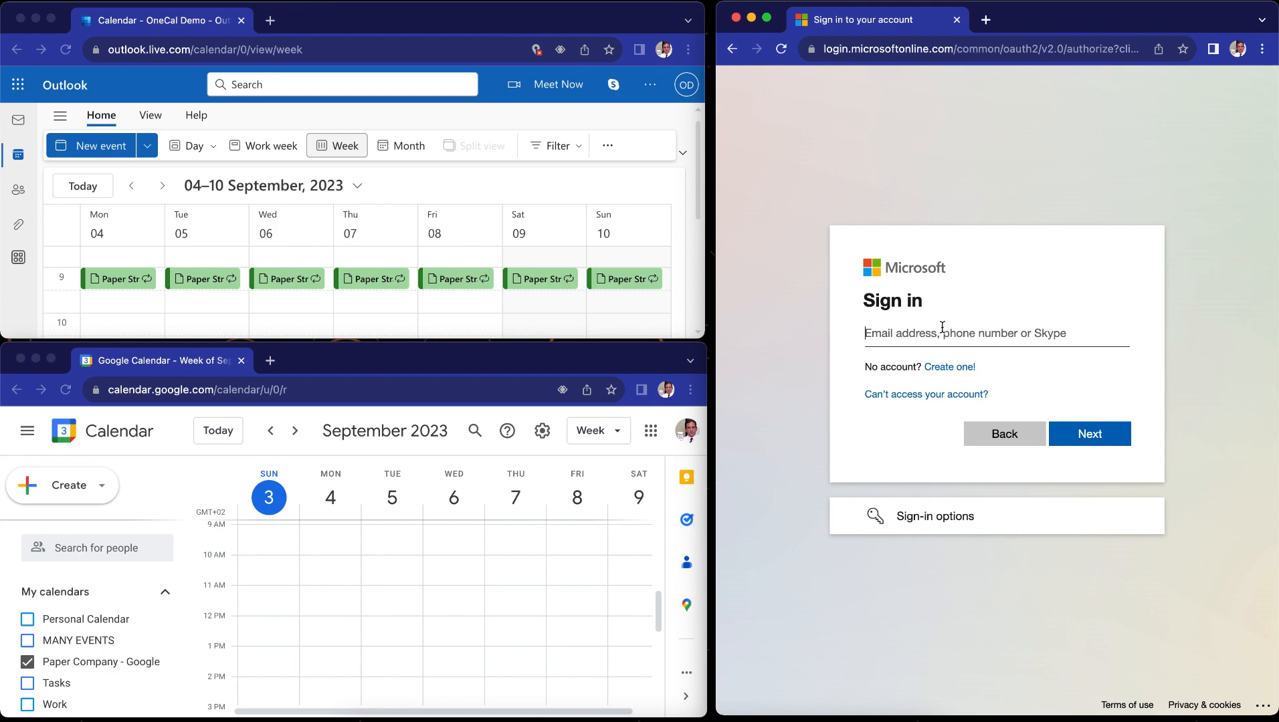
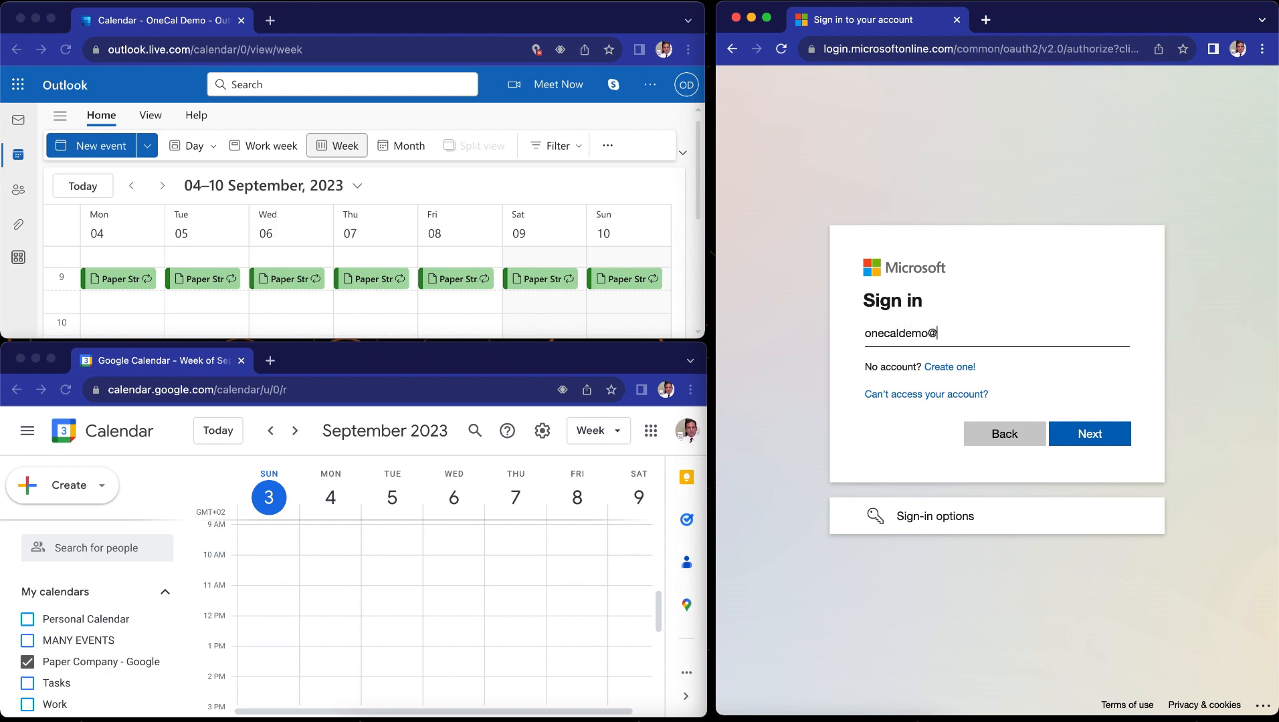
key("Return")
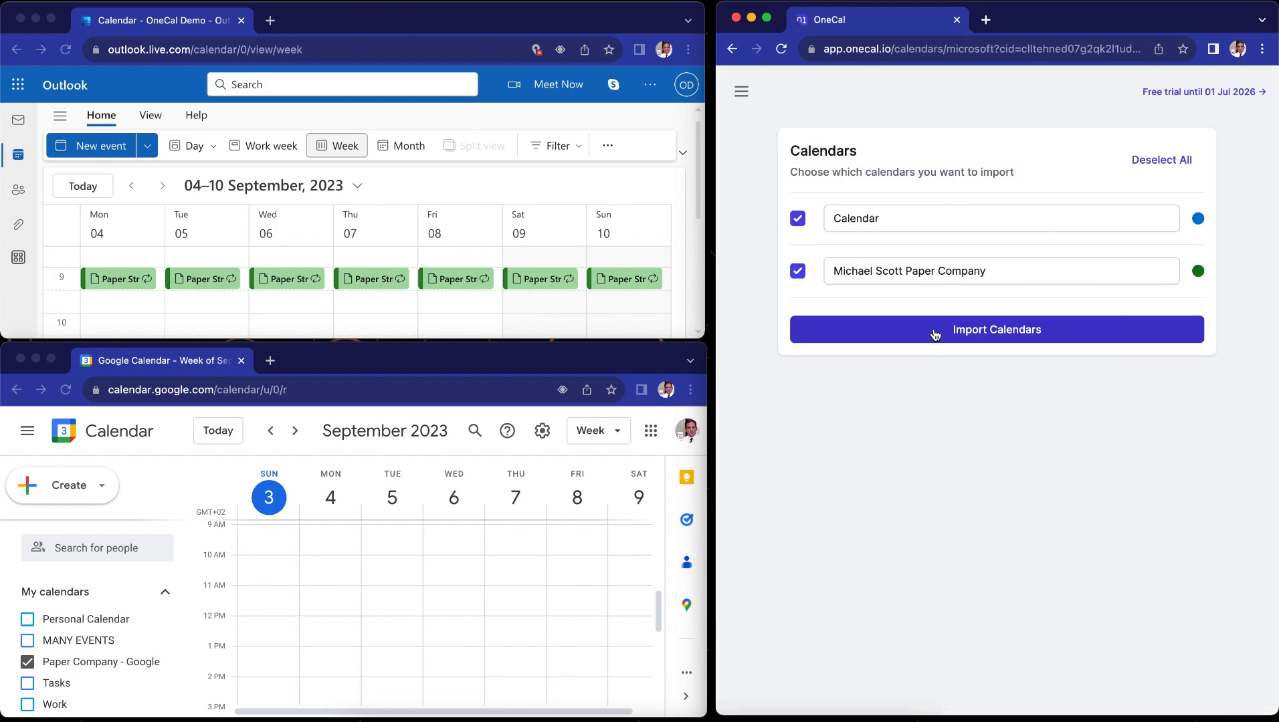
left_click(798, 218)
left_click(890, 327)
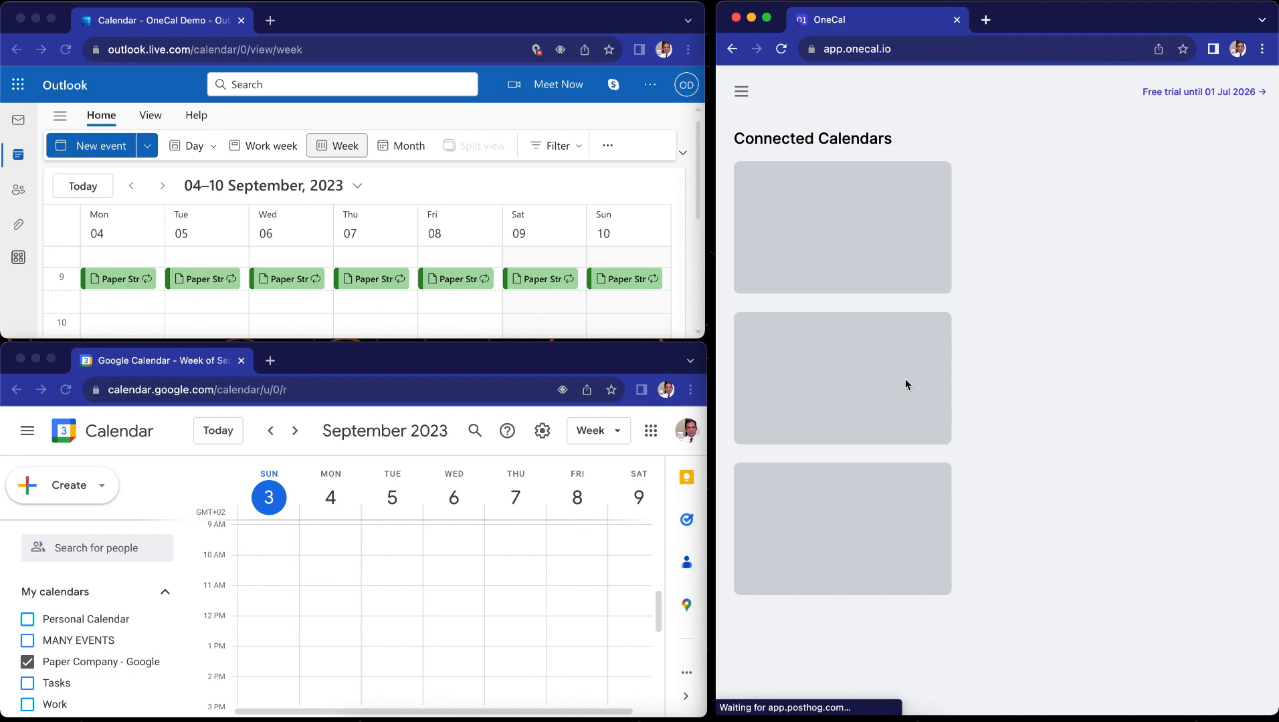
scroll(905, 378, "down", 2)
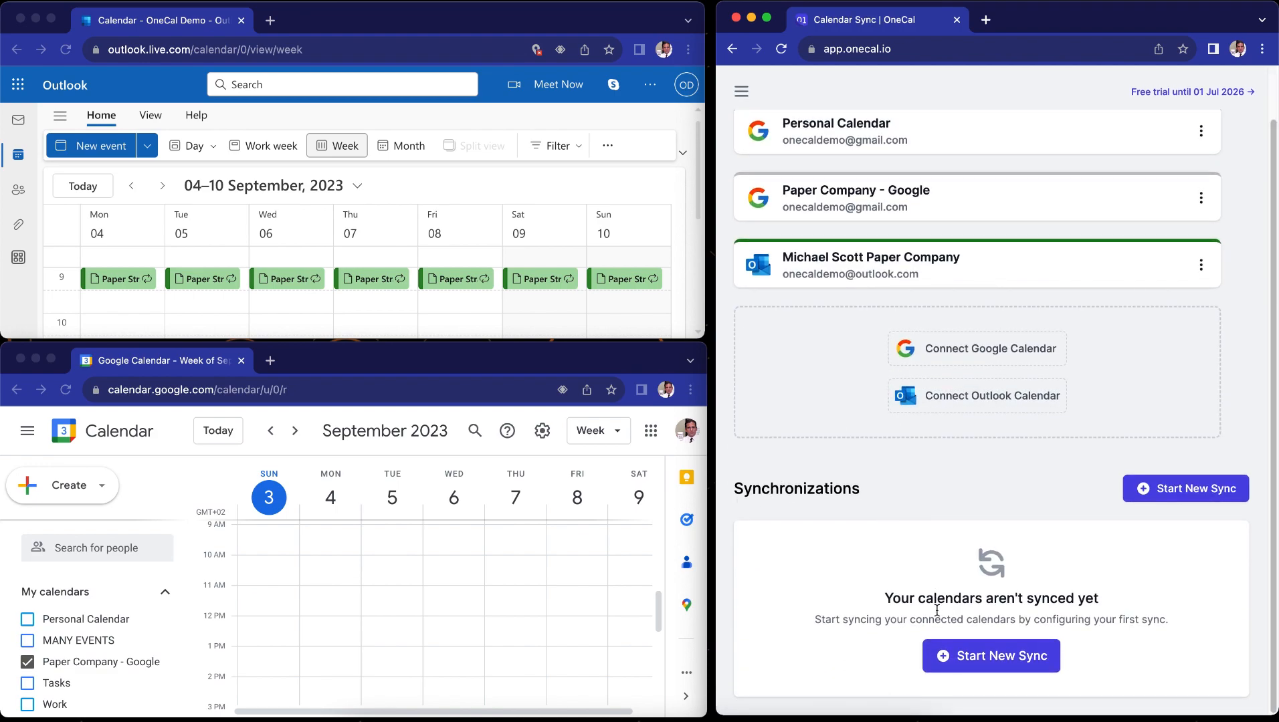
- Start a named one-way sync from the Outlook Paper Company calendar to Paper Company - Google
left_click(985, 663)
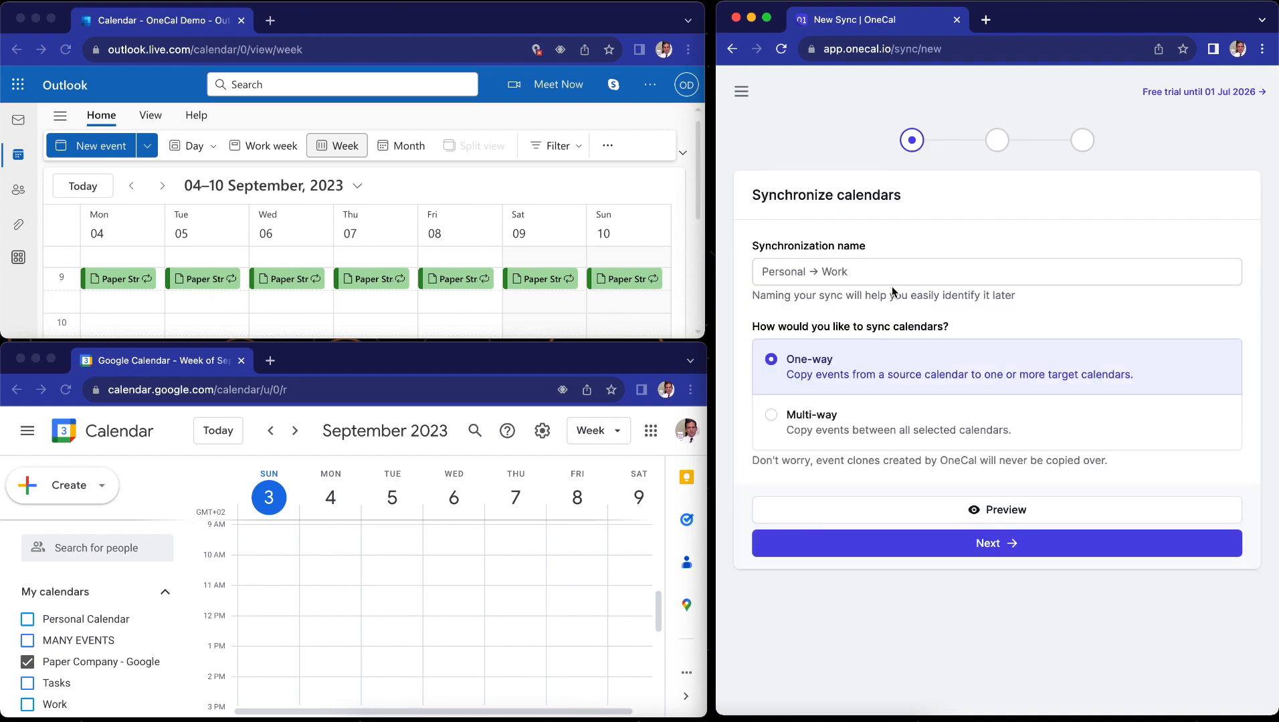
left_click(817, 271)
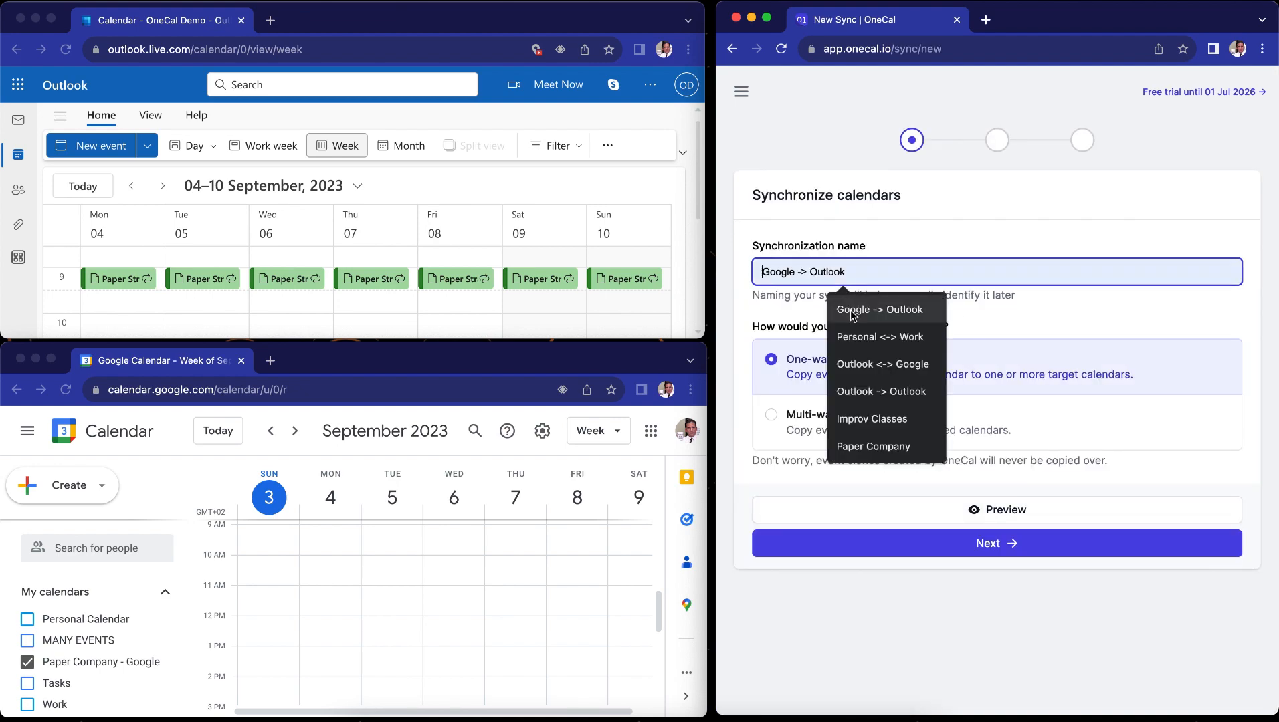
left_click(872, 391)
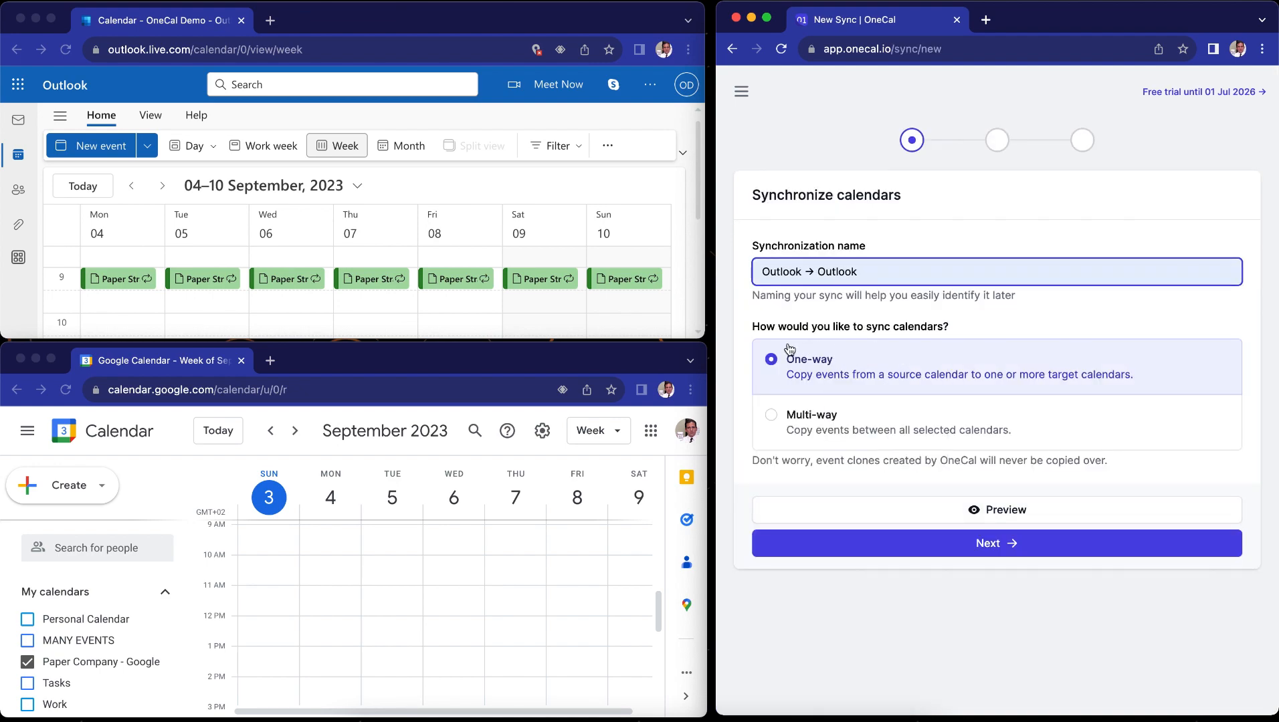
left_click(834, 363)
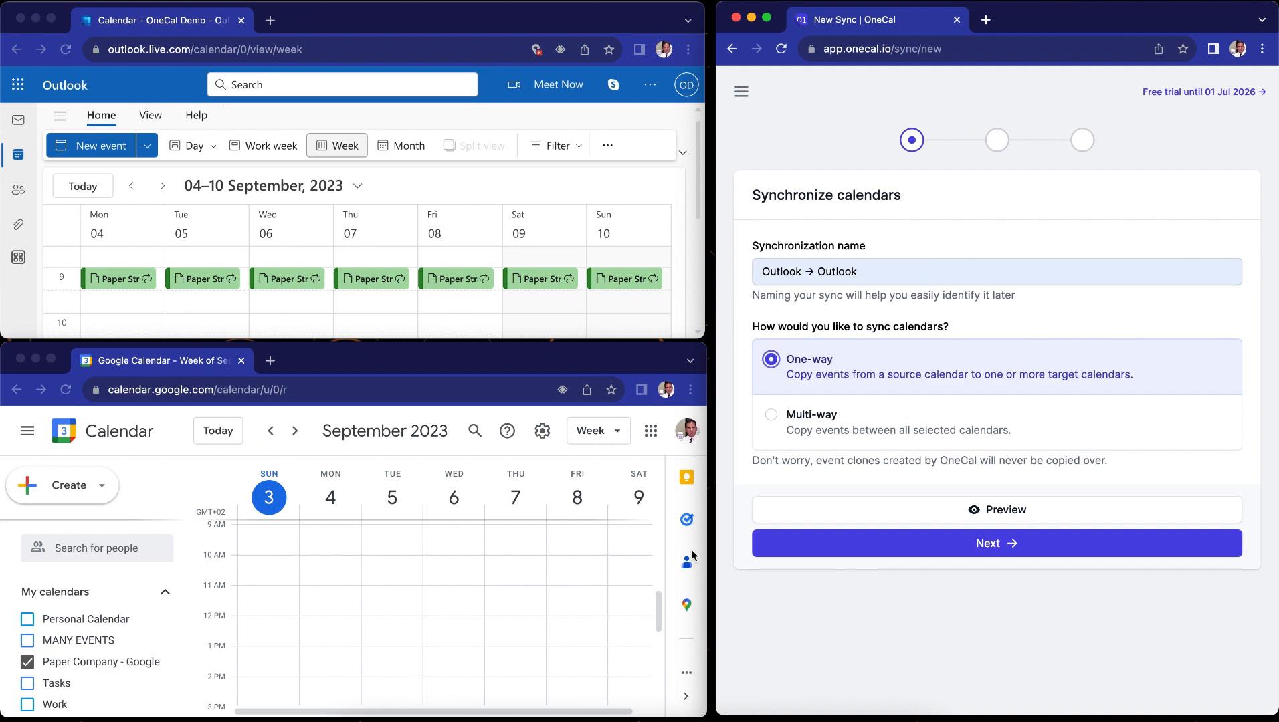
left_click(936, 552)
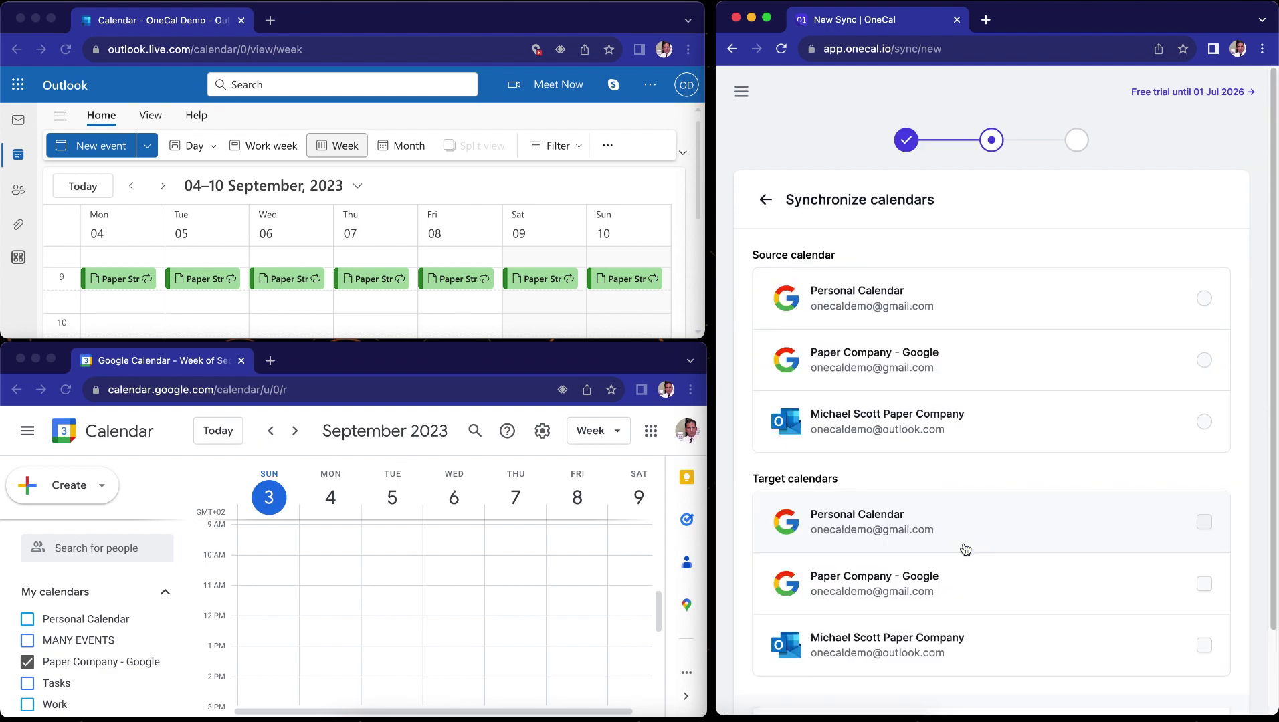
left_click(850, 419)
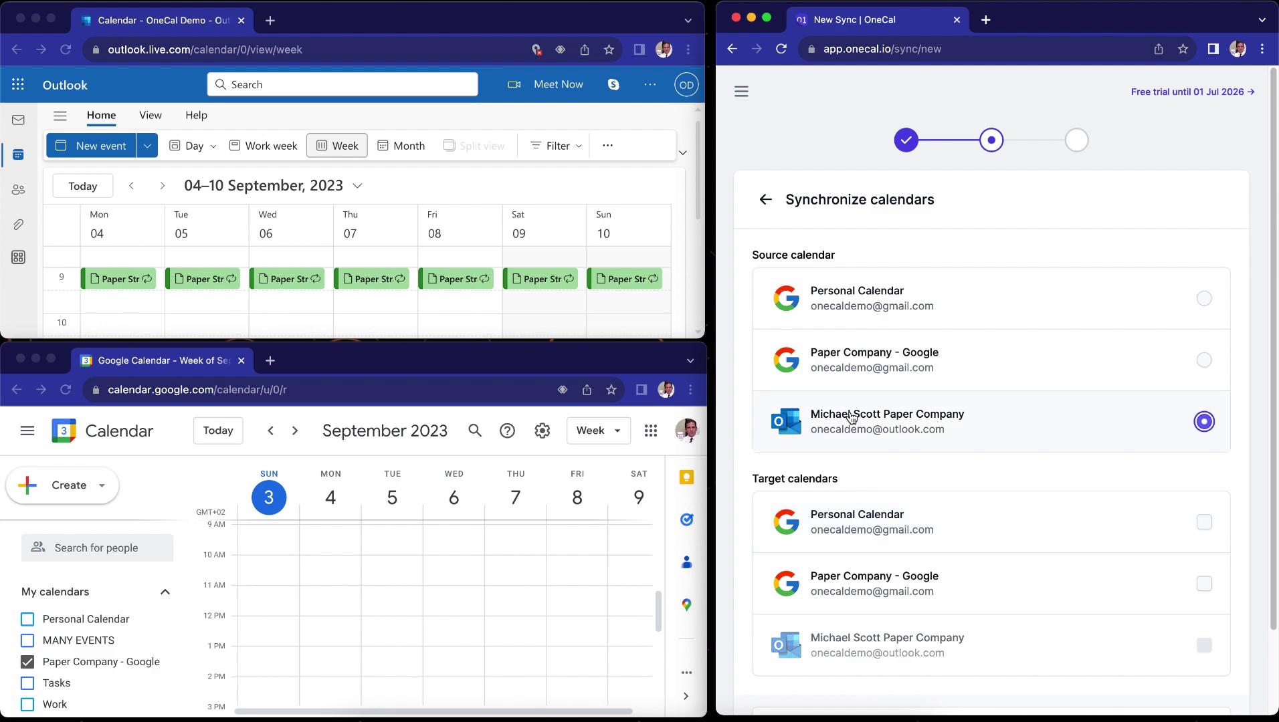
left_click(899, 582)
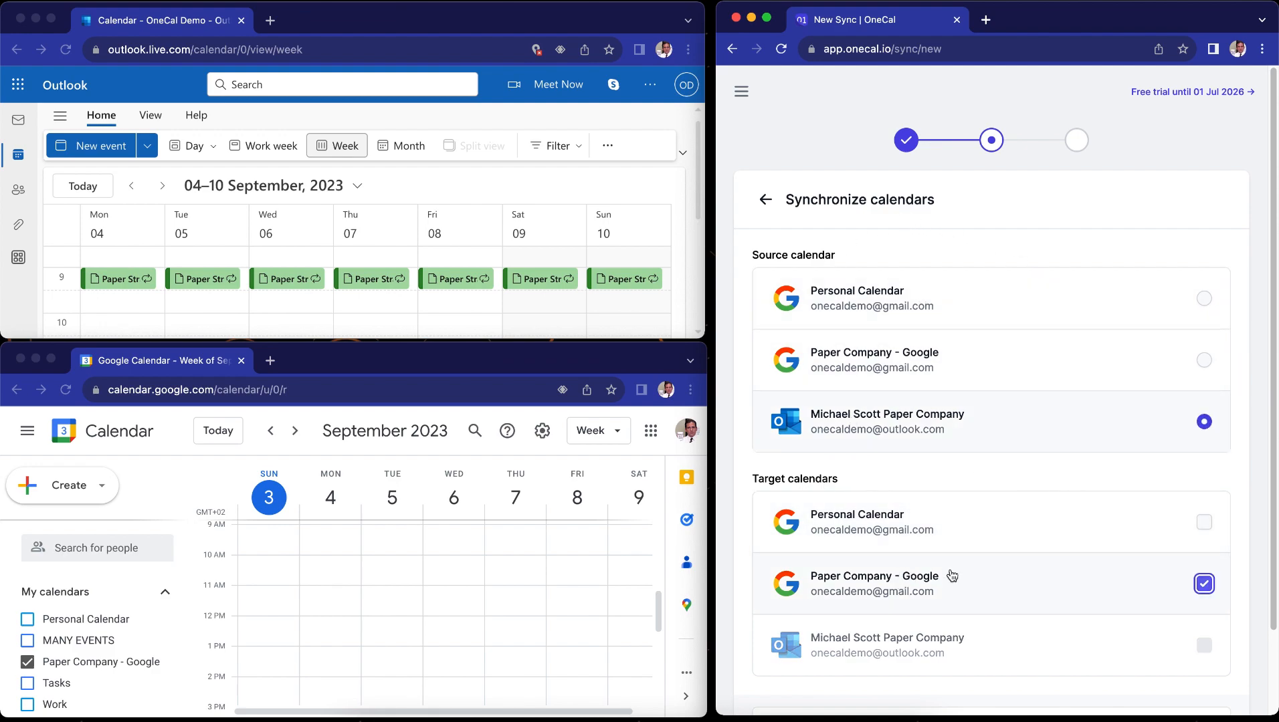
scroll(1045, 656, "down", 2)
- Drop original titles, colour clones Banana/Yellow, and start the sync
left_click(1044, 657)
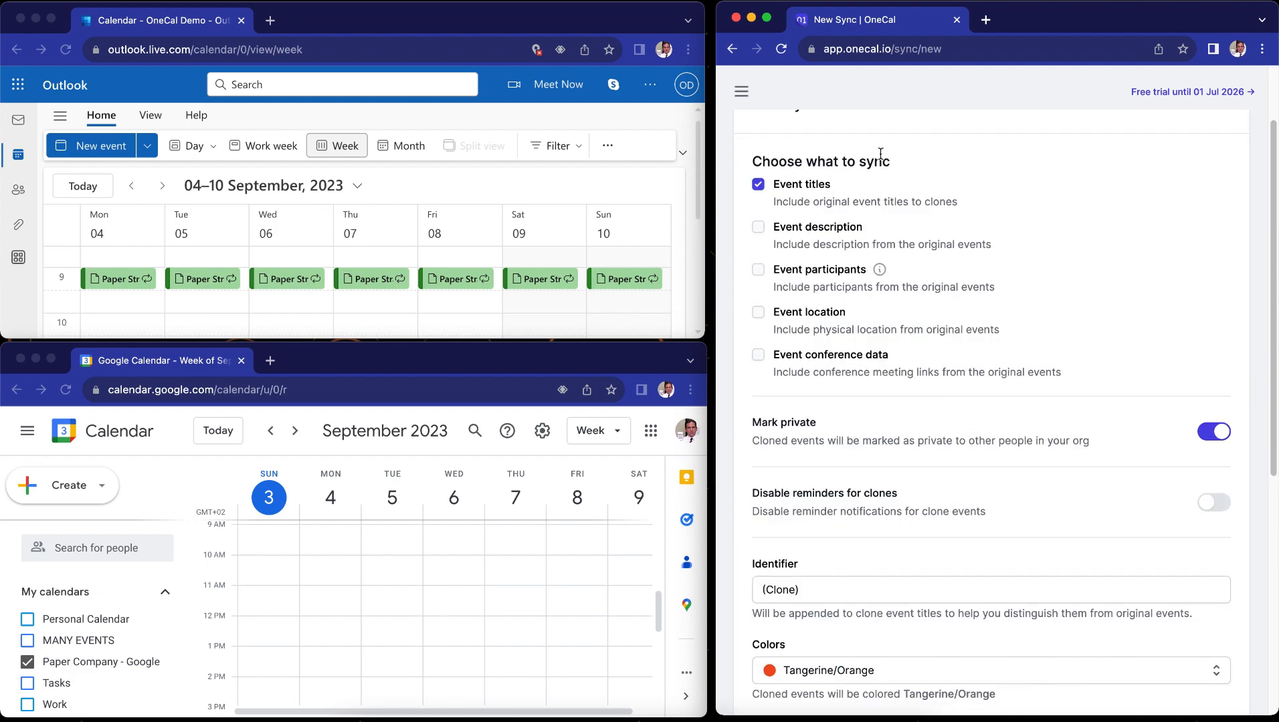
left_click(758, 184)
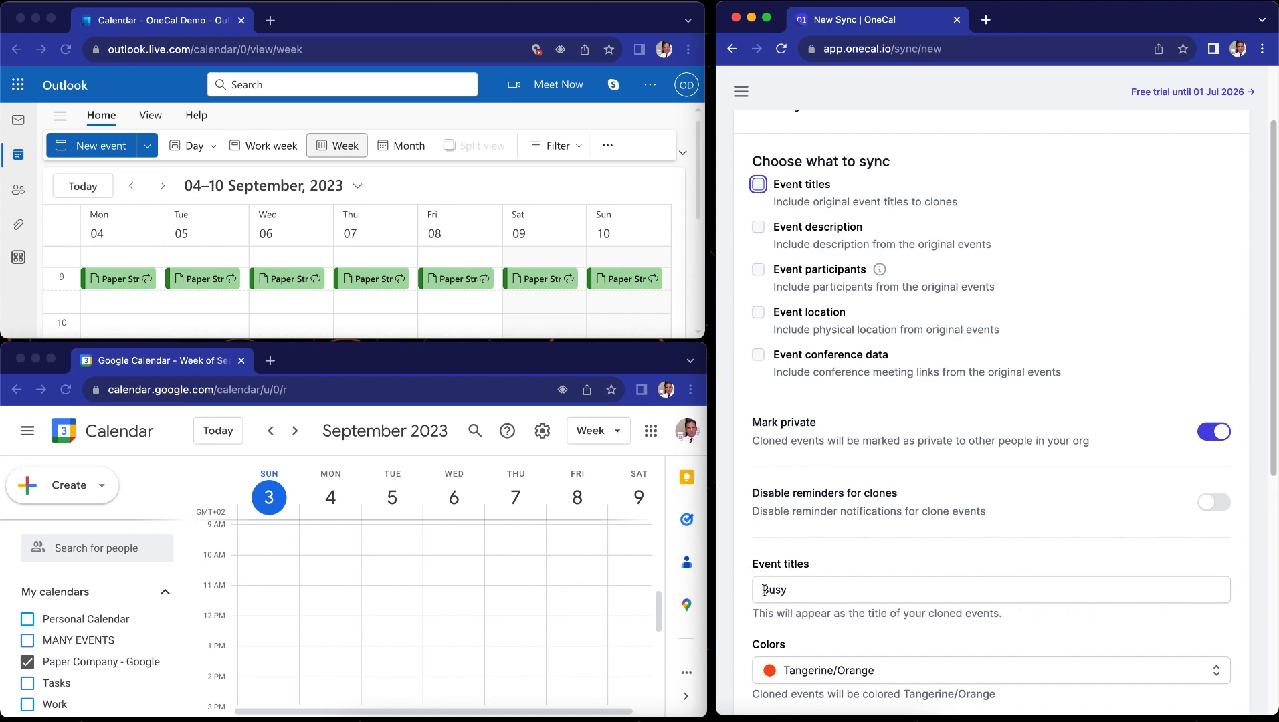
scroll(804, 686, "down", 3)
left_click(830, 548)
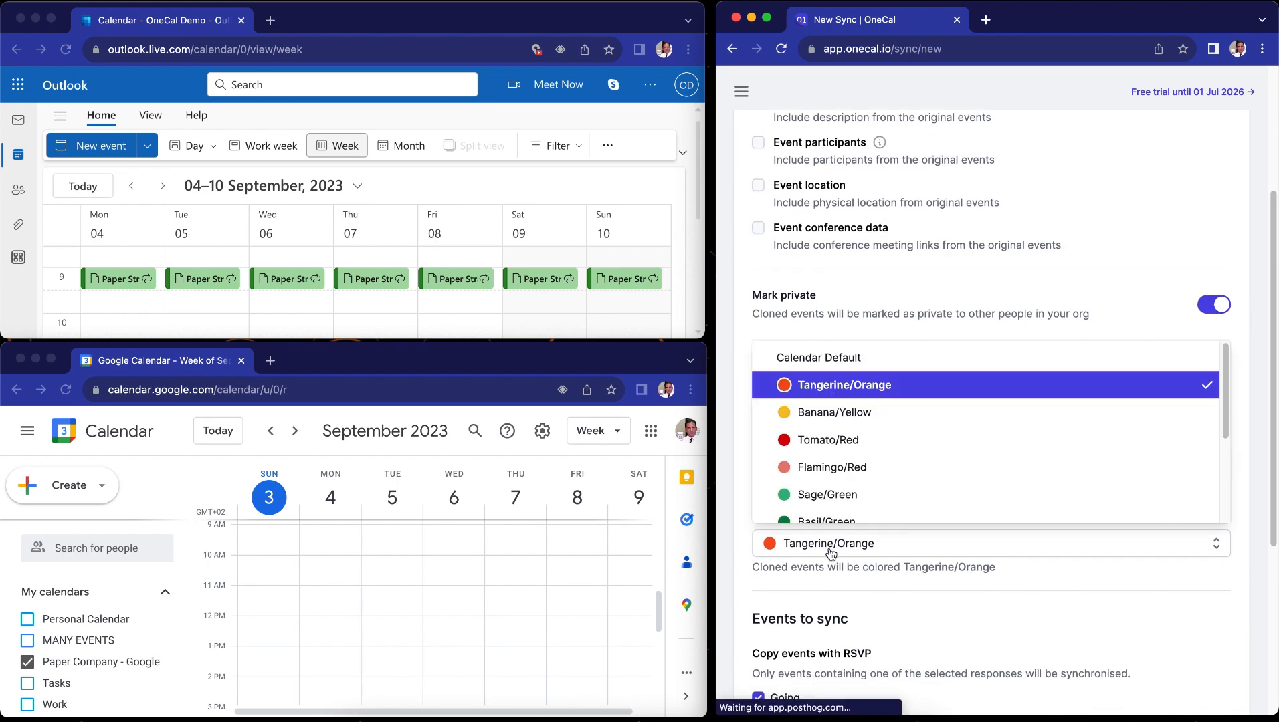
left_click(854, 414)
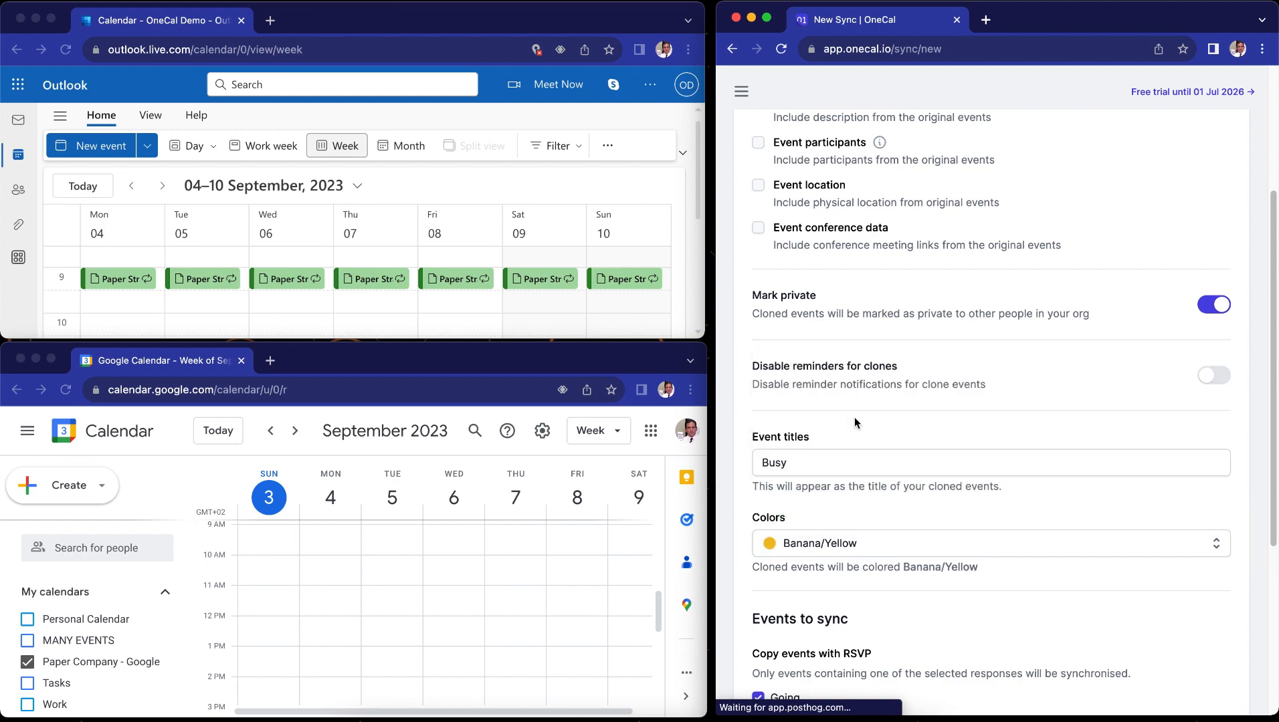
scroll(857, 419, "down", 5)
left_click(1016, 663)
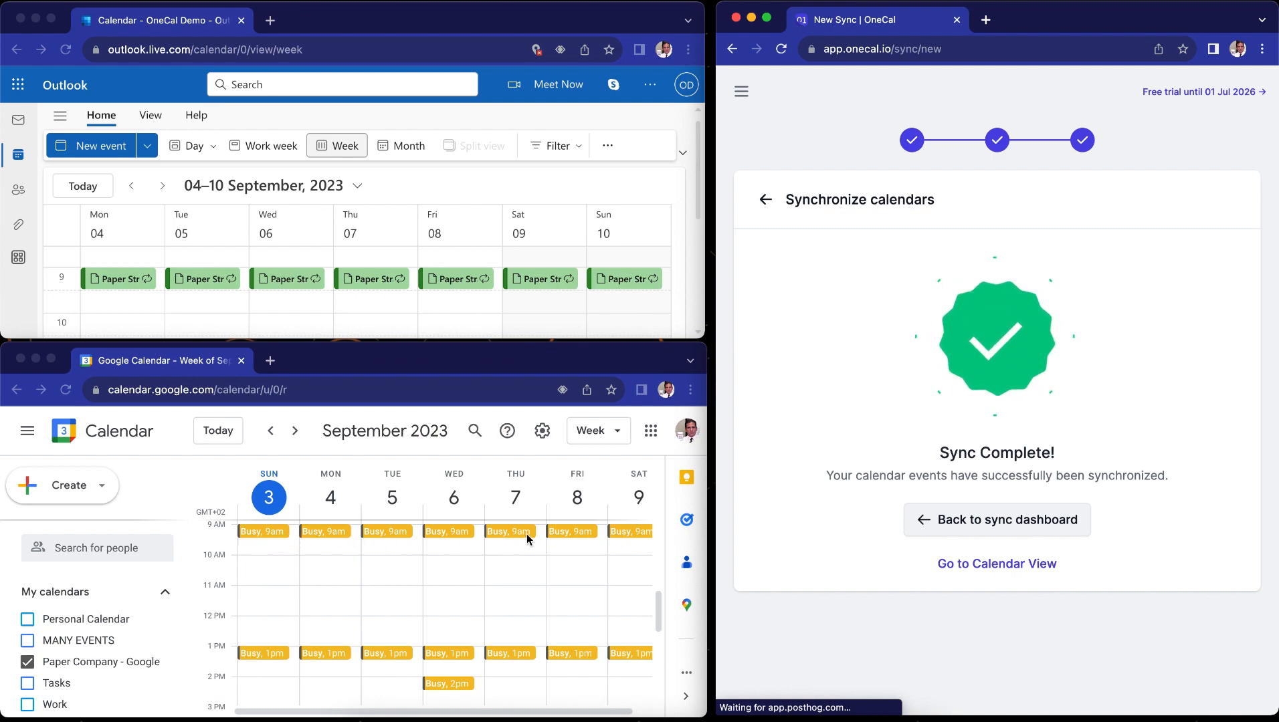
scroll(492, 612, "down", 1)
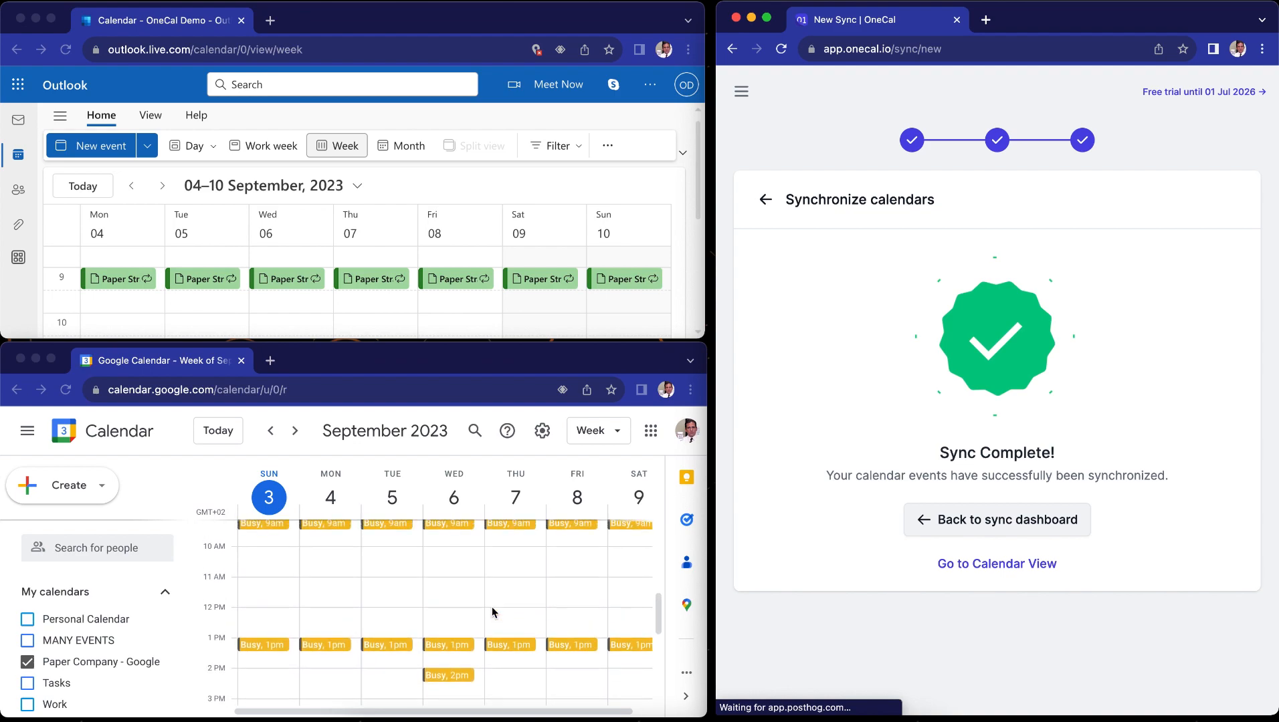
scroll(484, 317, "down", 2)
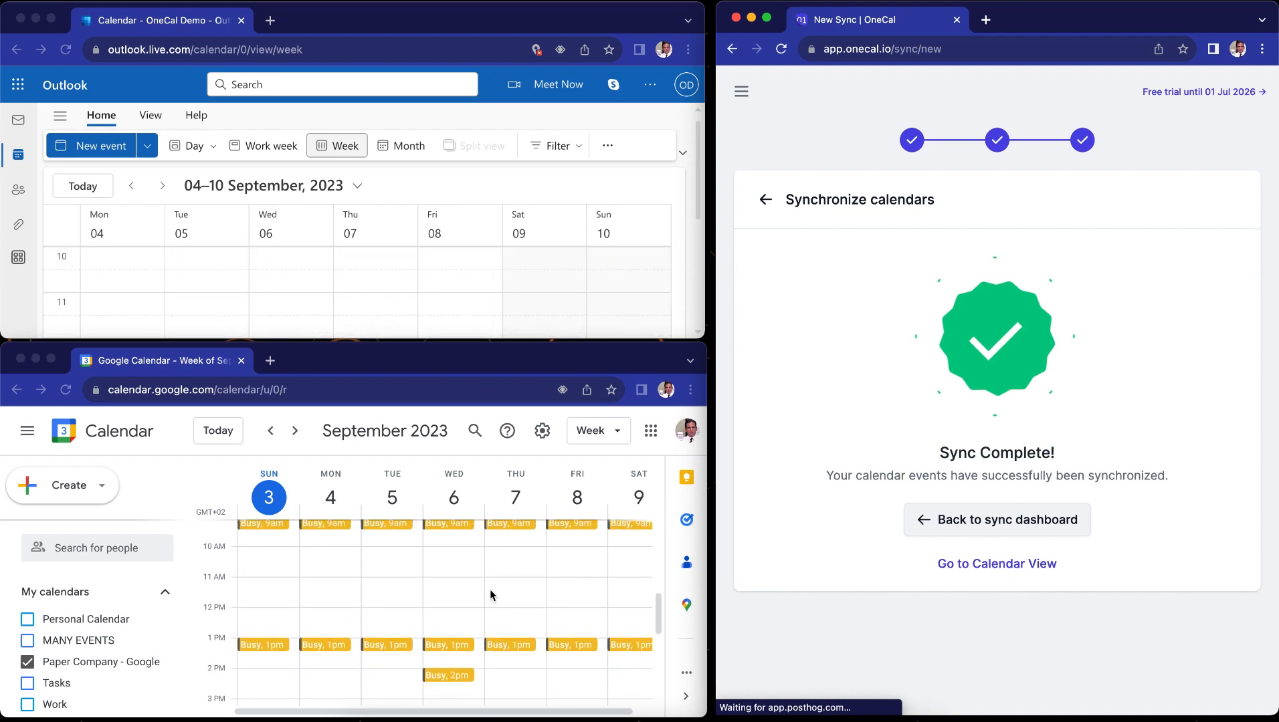
scroll(490, 596, "down", 1)
scroll(457, 306, "down", 2)
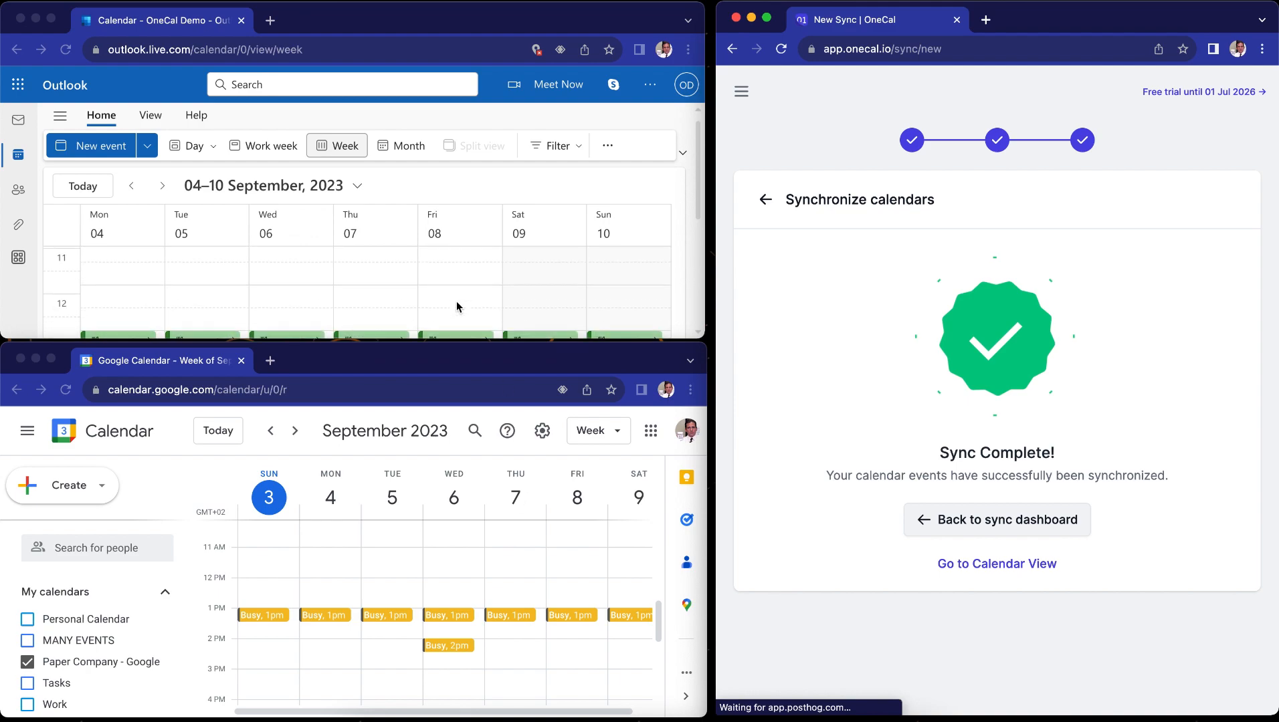
scroll(457, 306, "down", 3)
scroll(456, 307, "down", 3)
scroll(457, 306, "down", 2)
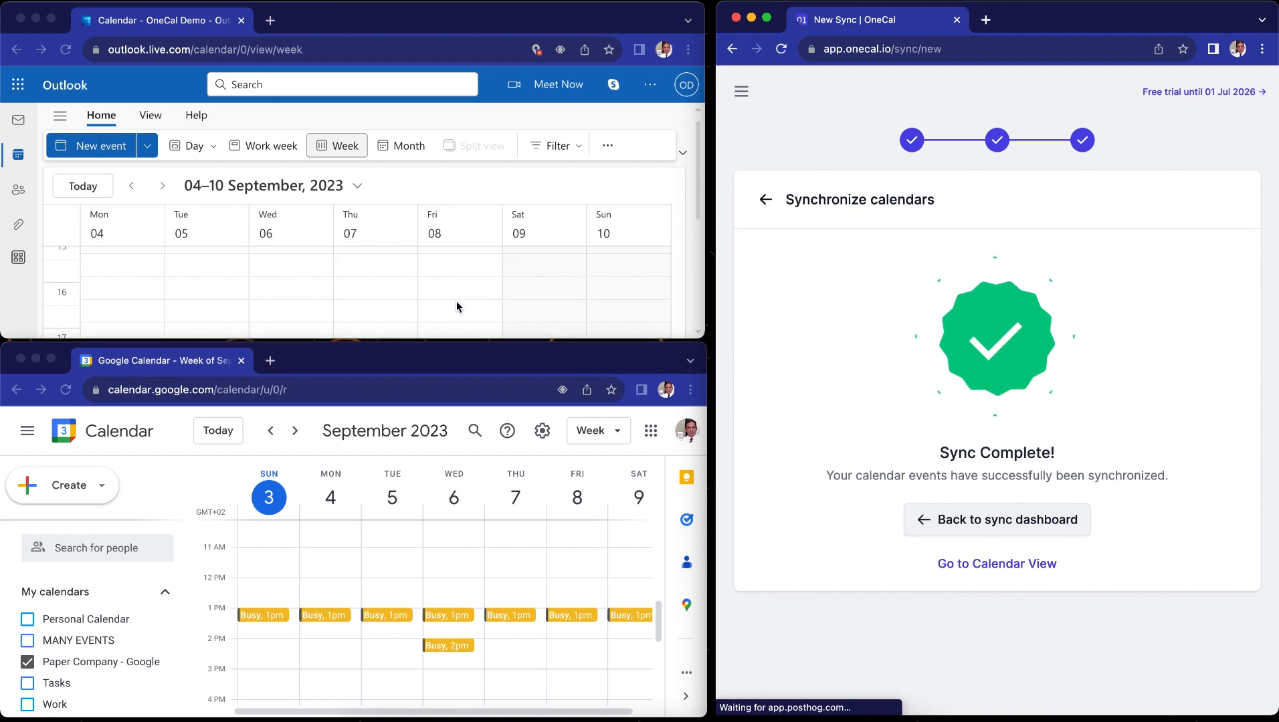
scroll(457, 303, "up", 1)
- Save a New Meeting on Thursday at 14:00, then focus the Google Calendar window
left_click(370, 265)
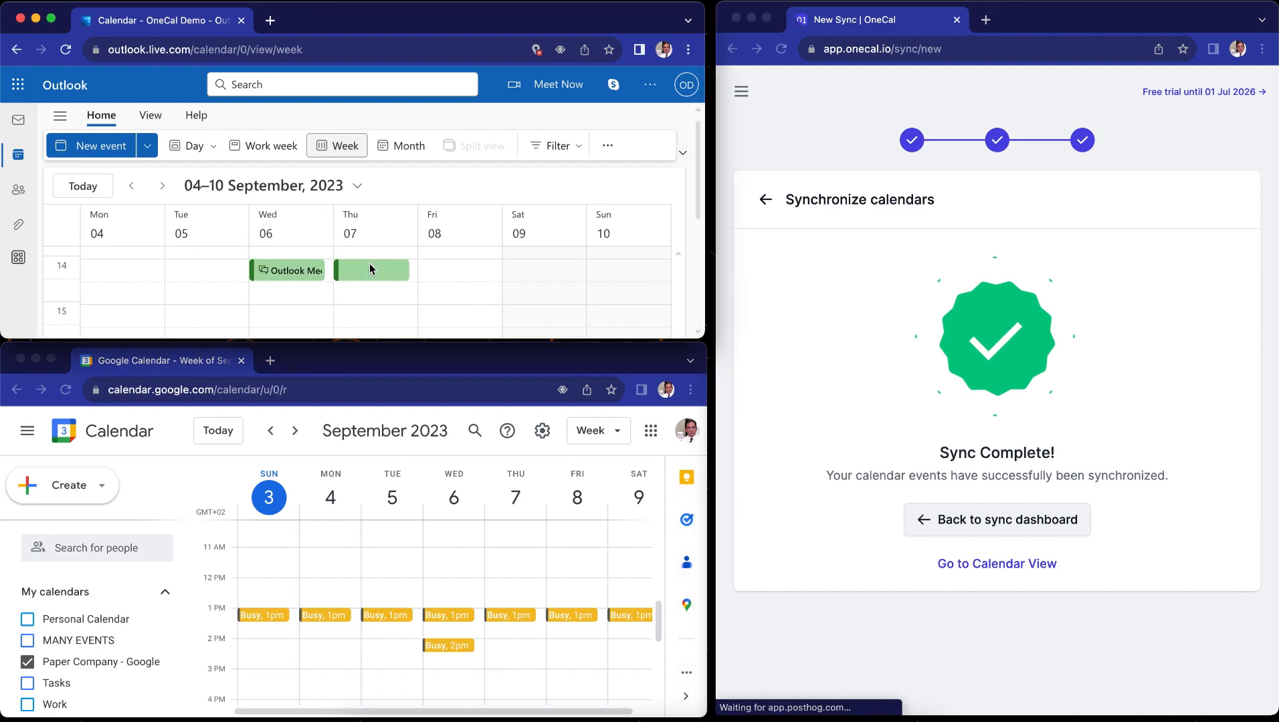
type("New M")
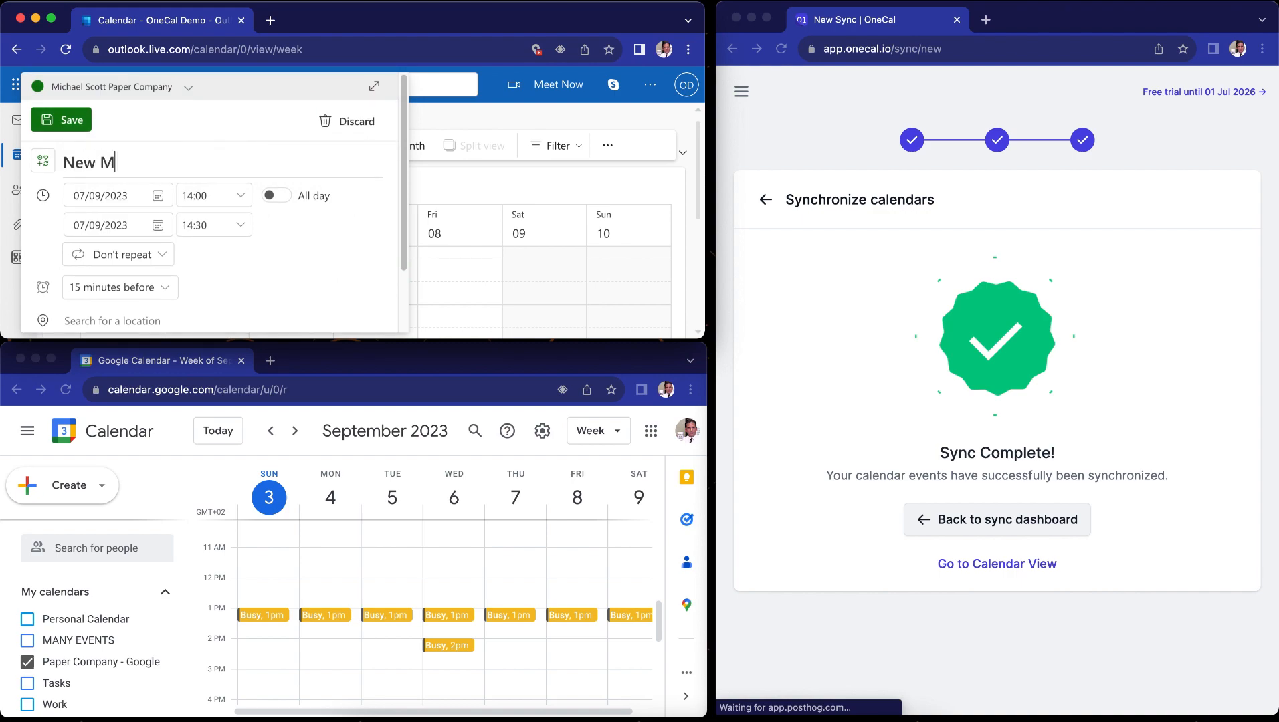
type("eeting")
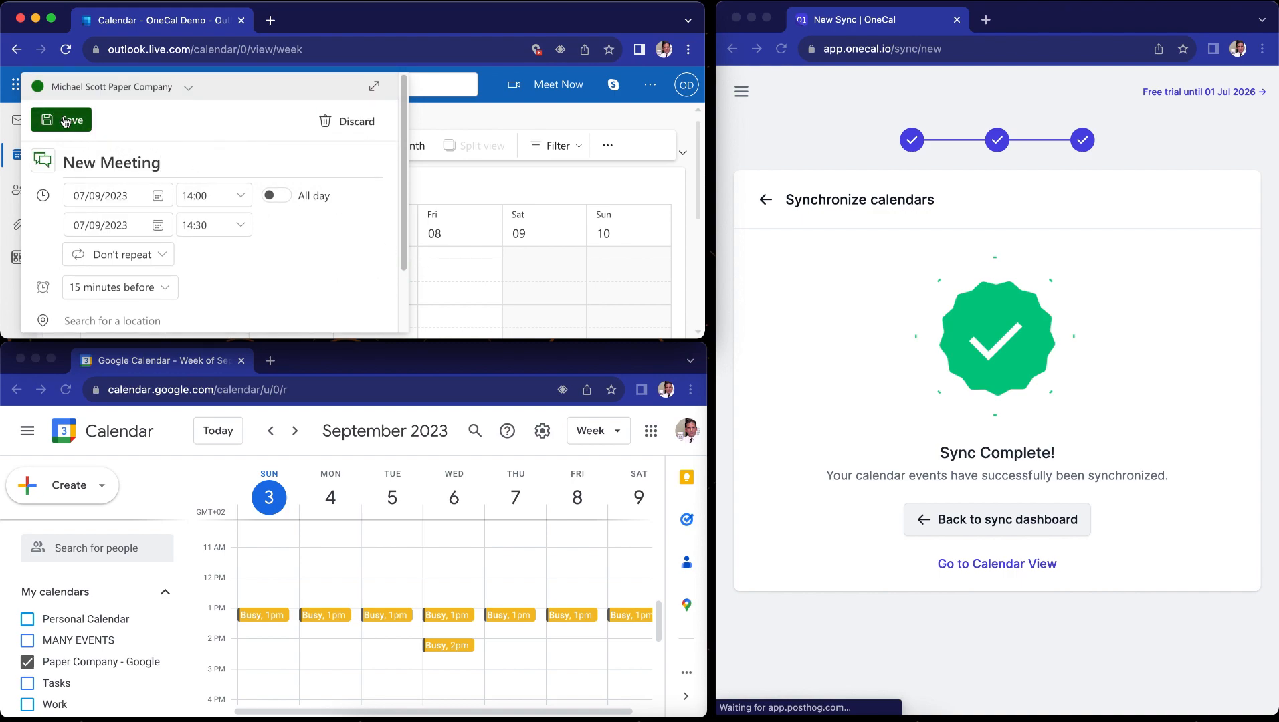
left_click(62, 120)
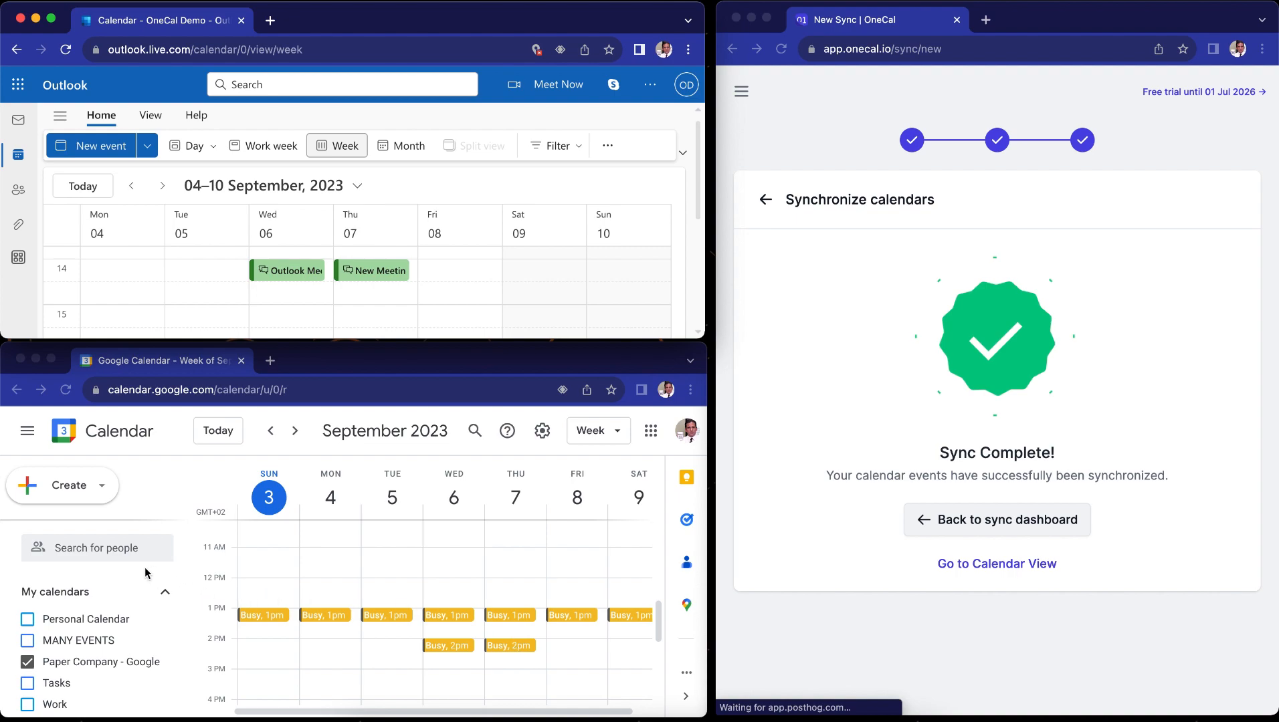
left_click(123, 534)
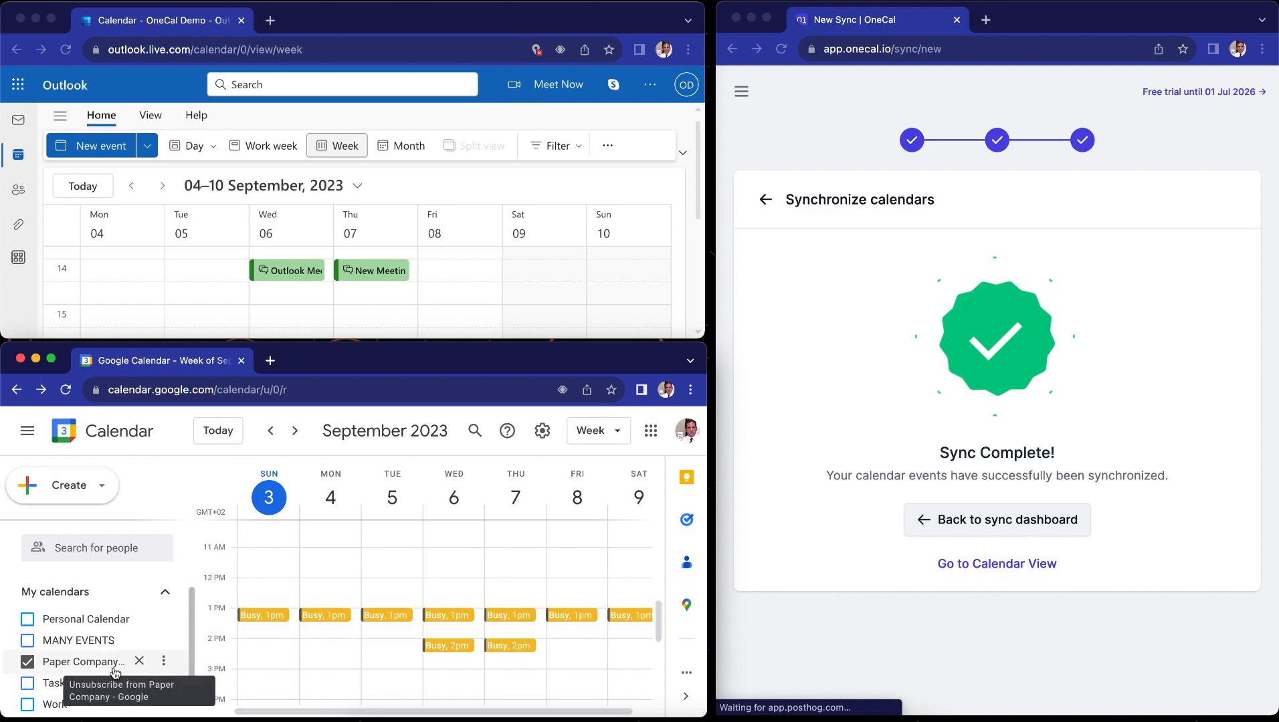
scroll(133, 661, "down", 2)
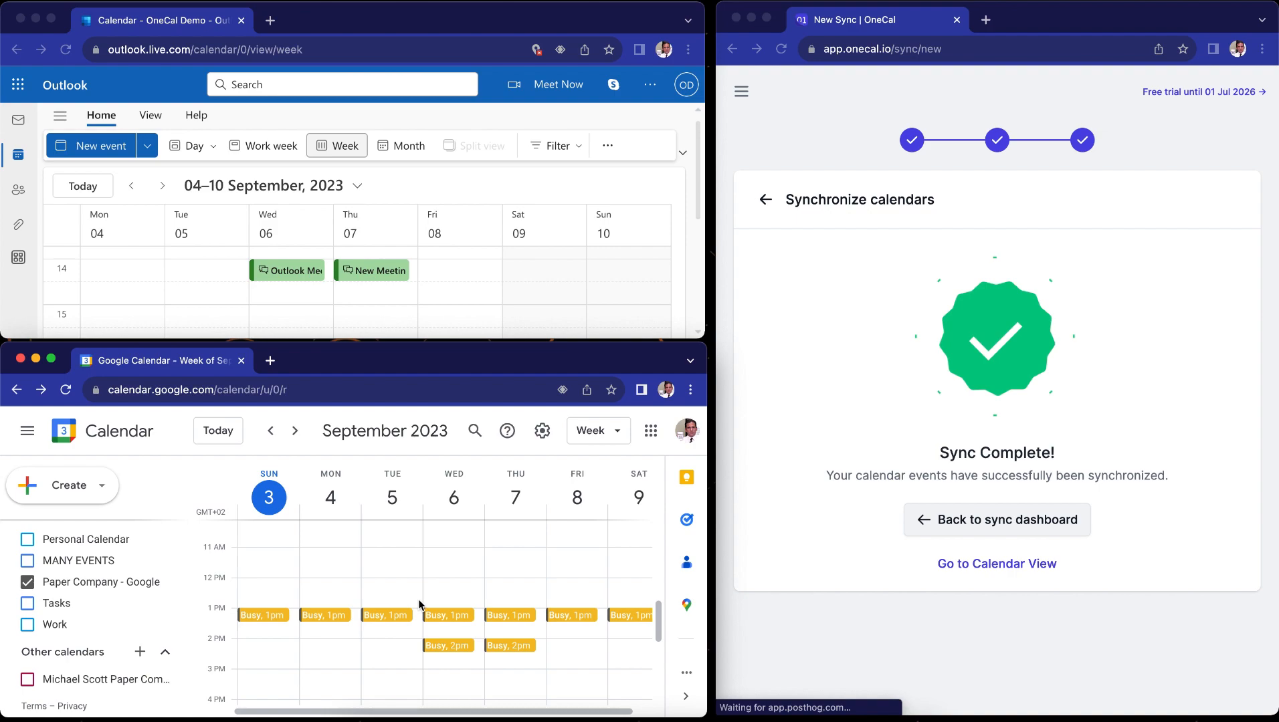
scroll(419, 604, "up", 2)
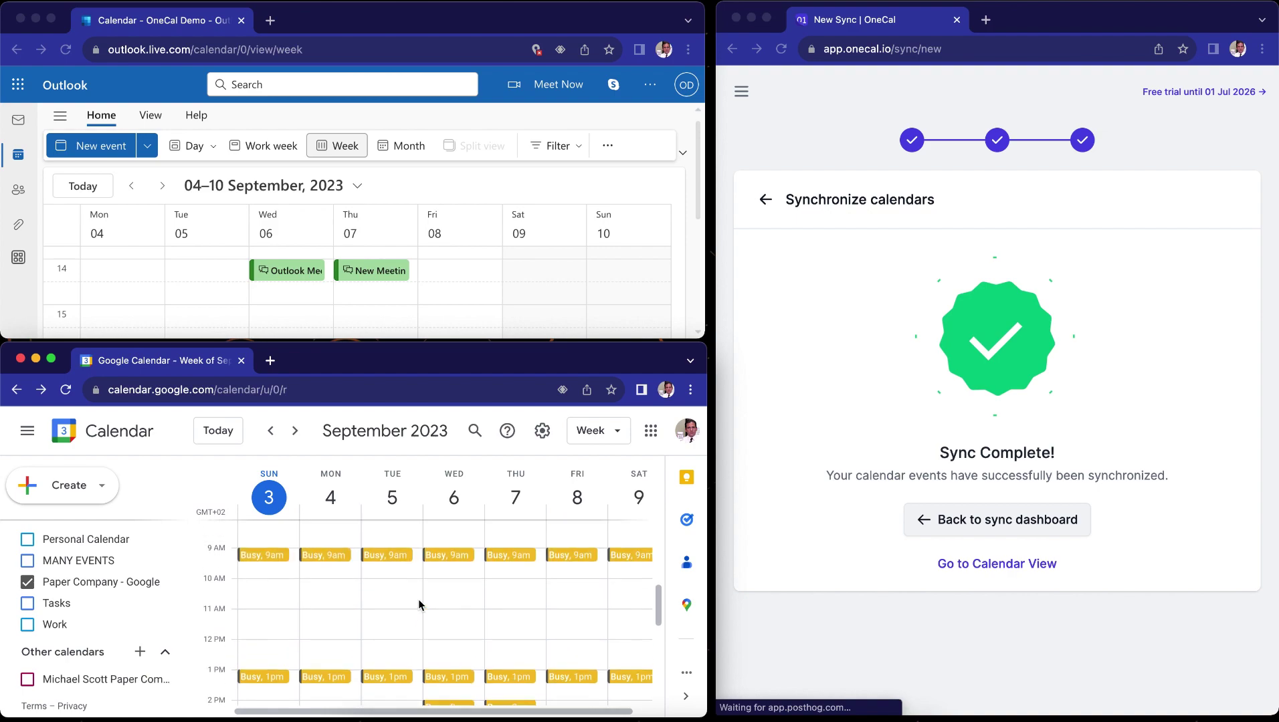
left_click(828, 414)
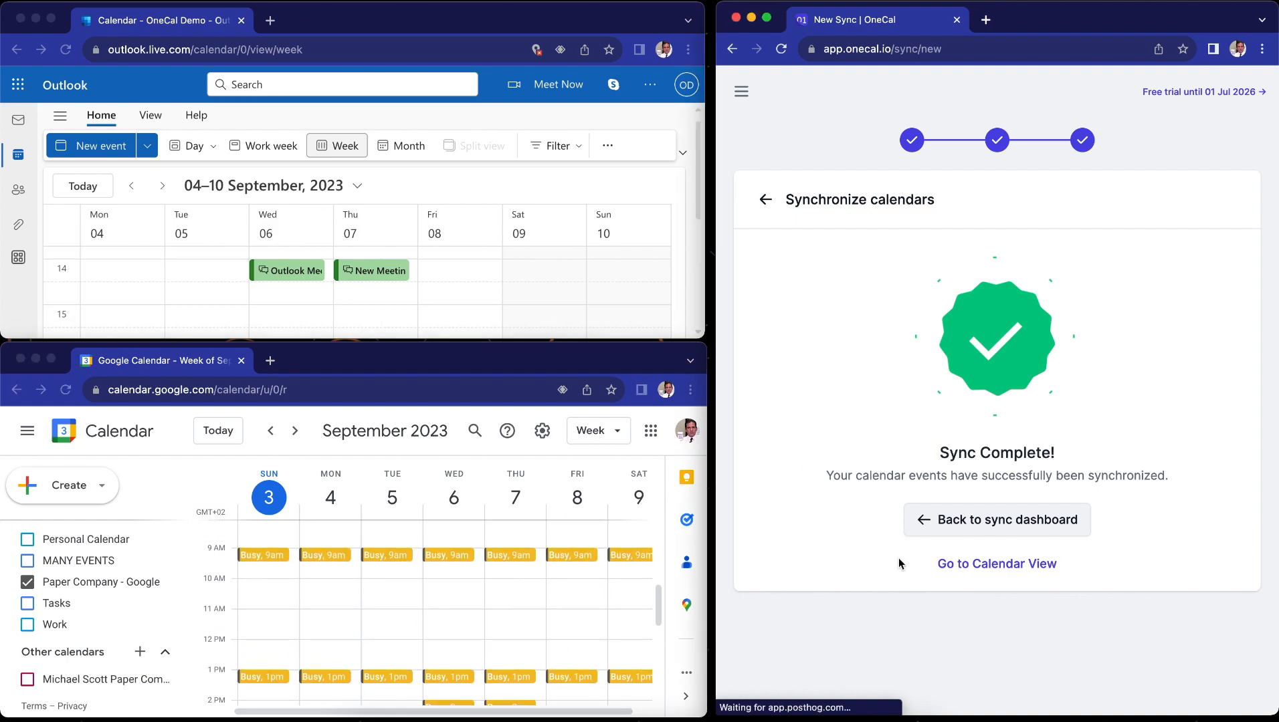
- Show OneCal's week calendar view maximized with the Calendar Settings panel open
left_click(984, 564)
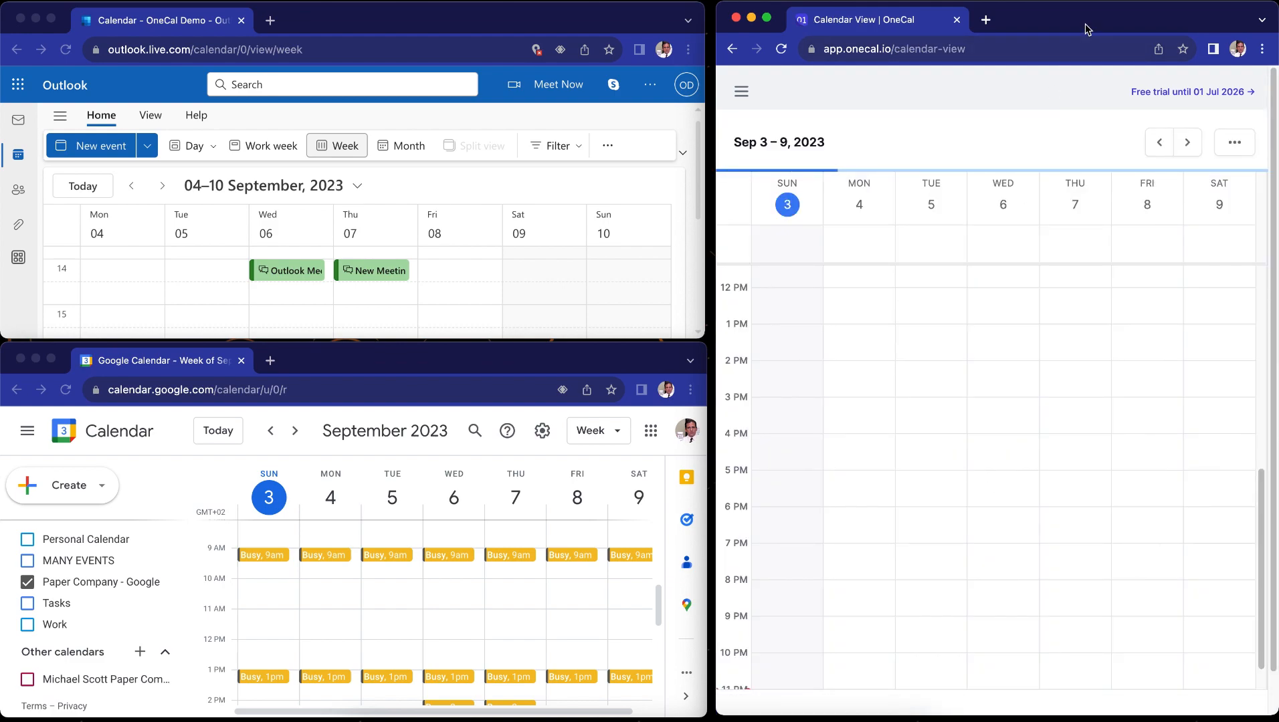
double_click(1084, 23)
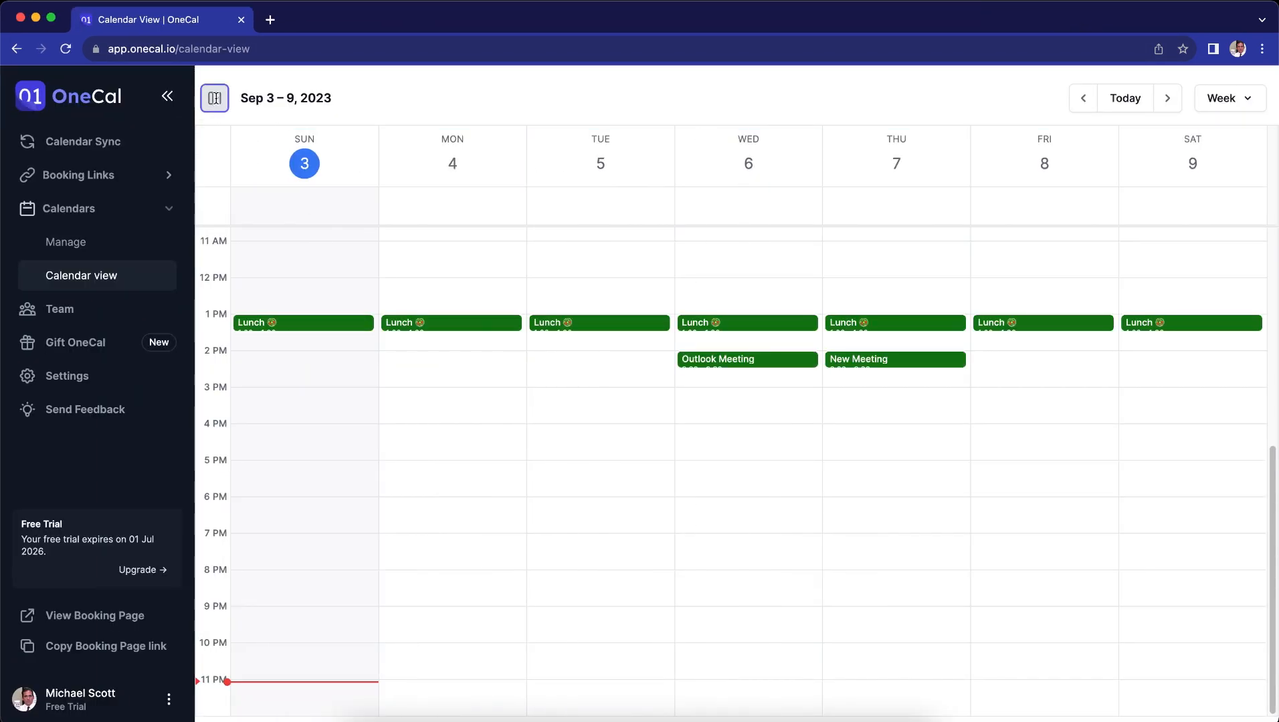
left_click(214, 98)
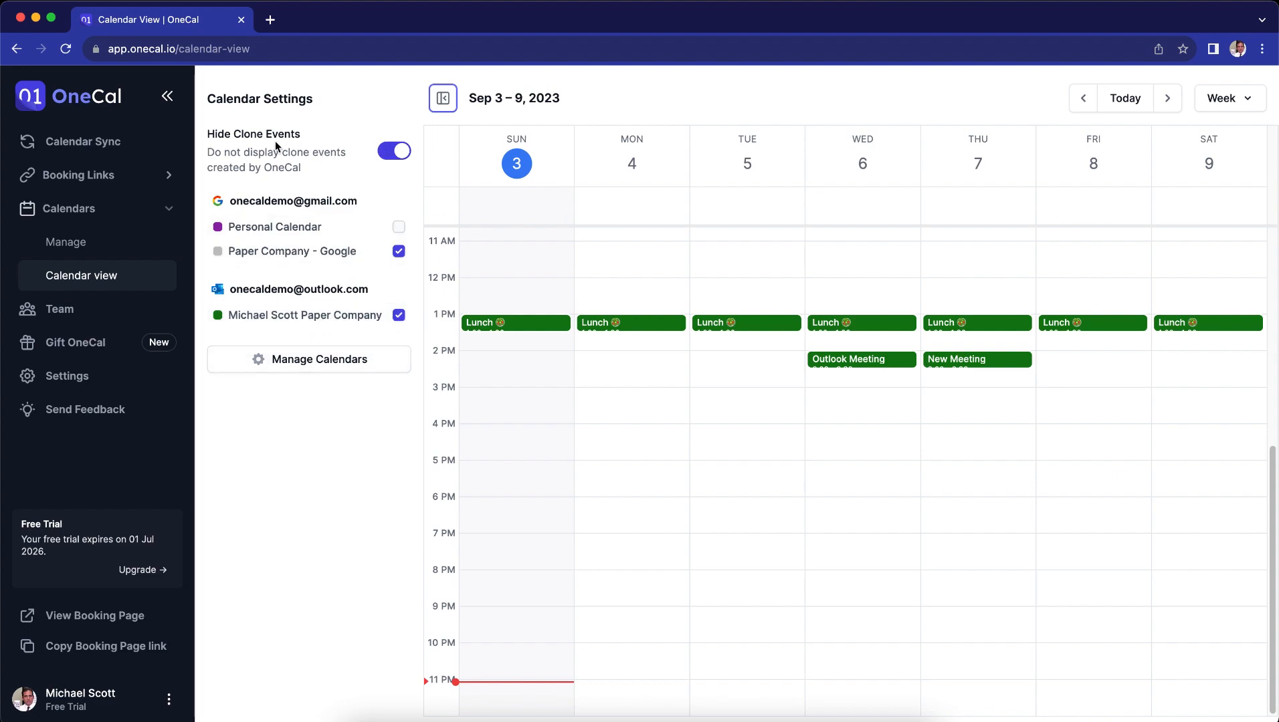
left_click(392, 154)
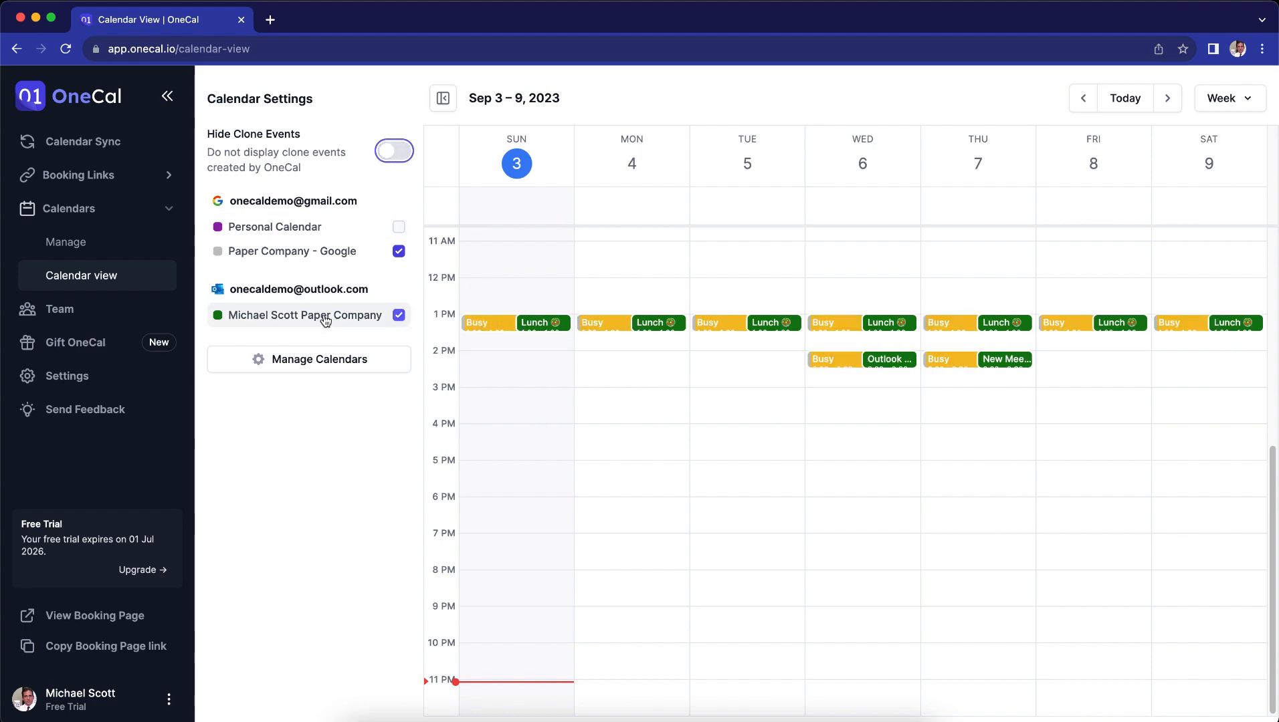
left_click(494, 329)
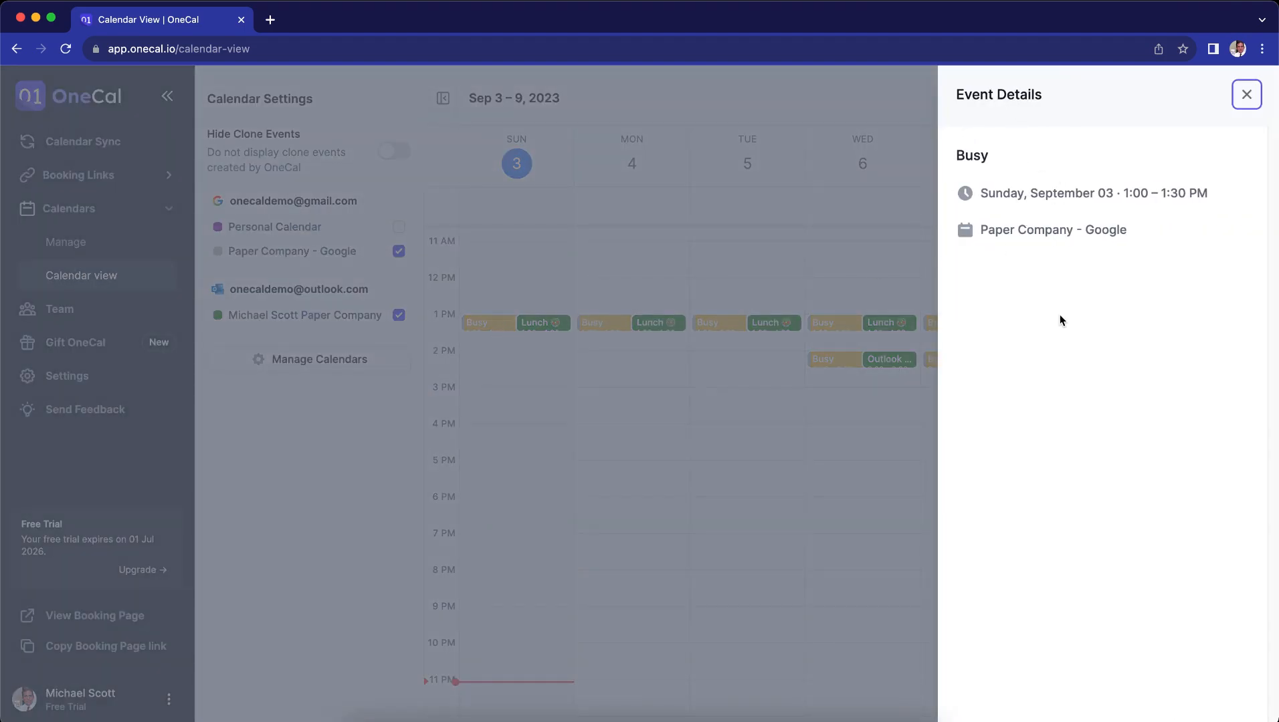
left_click(879, 217)
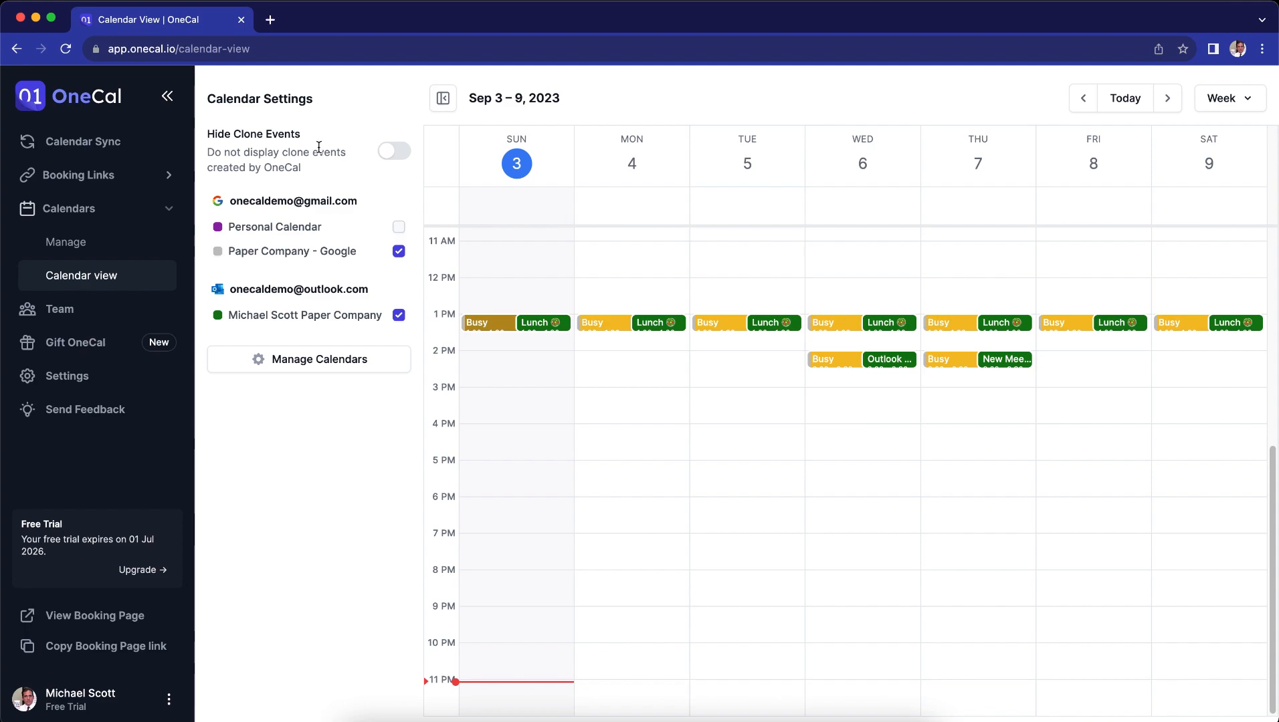
left_click(396, 152)
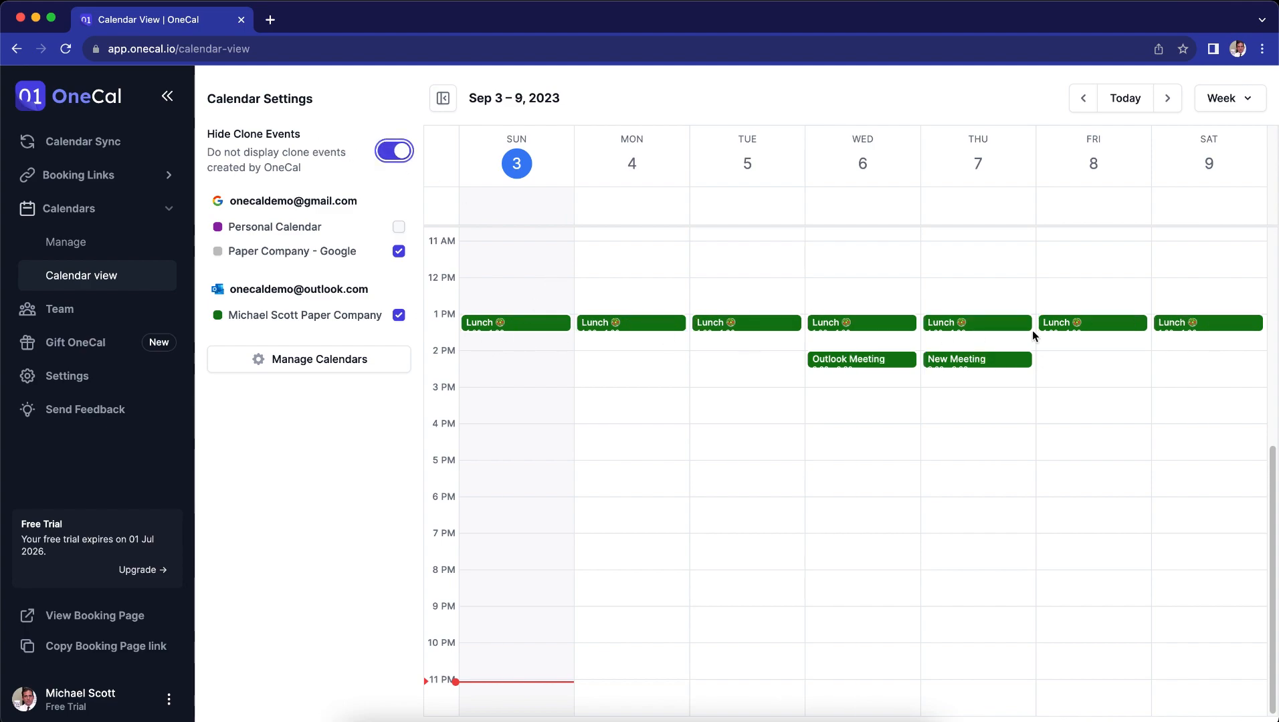